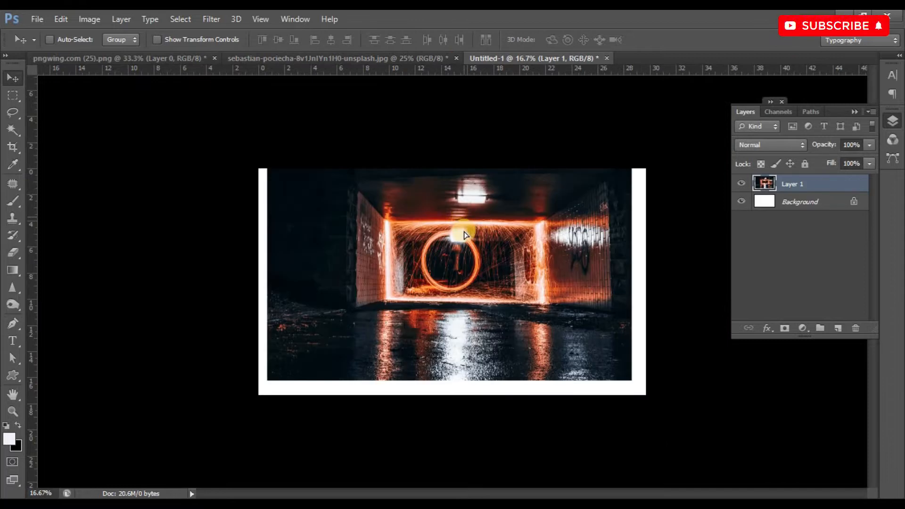
Move and enlarge the tunnel photo on Layer 1 so that it covers the whole canvas.
right_click(418, 226)
left_click(390, 204)
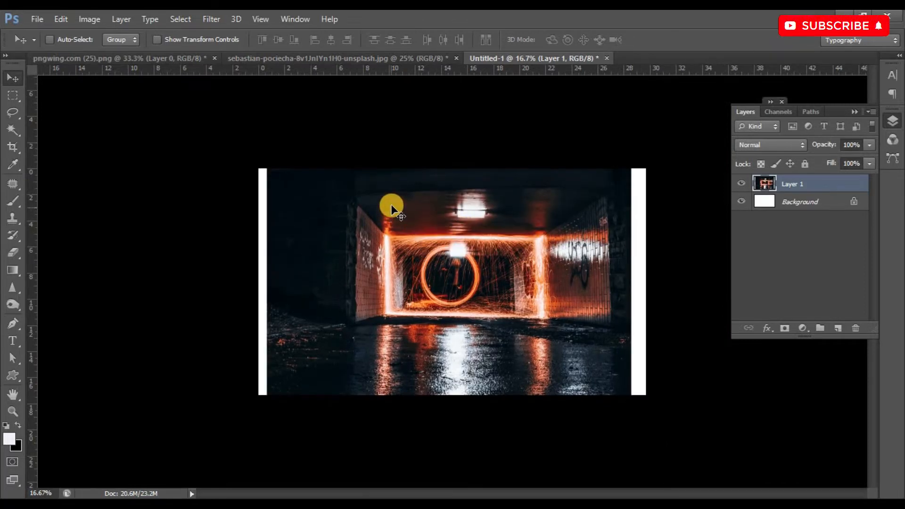
key("ctrl+t")
left_click_drag(633, 155, 686, 127)
left_click(666, 40)
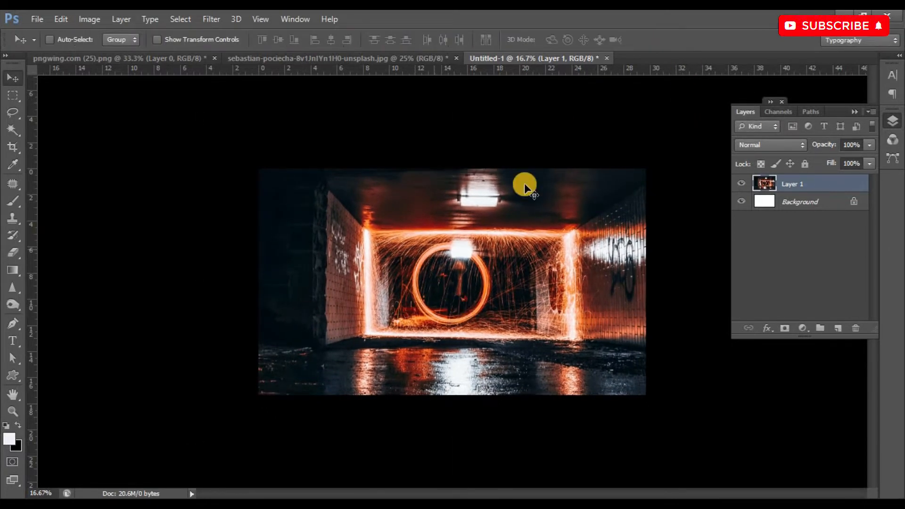
Bring the cut-out caped figure from the pngwing document into the tunnel composition and scale it to about 138% at the centre.
left_click(125, 57)
left_click_drag(414, 262, 482, 257)
key("ctrl+t")
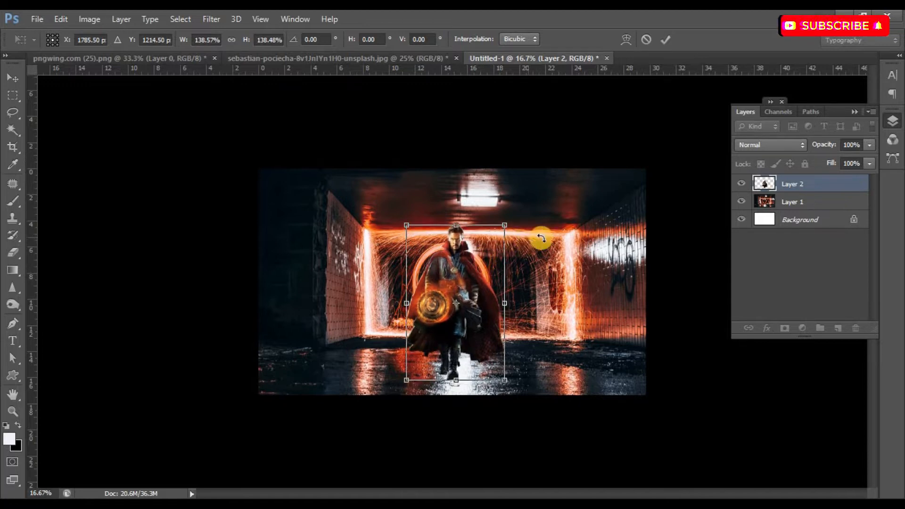
left_click(663, 38)
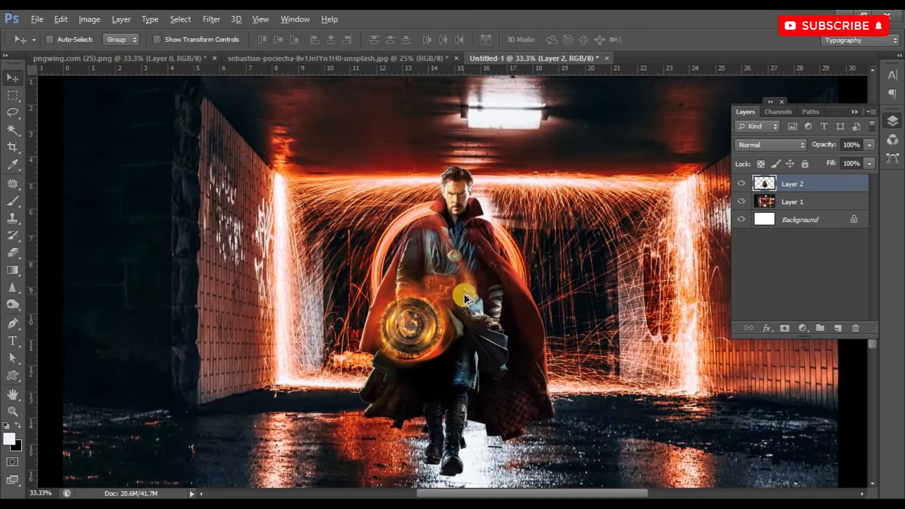
Enlarge the caped figure slightly to about 105% with Free Transform.
key("ctrl+plus")
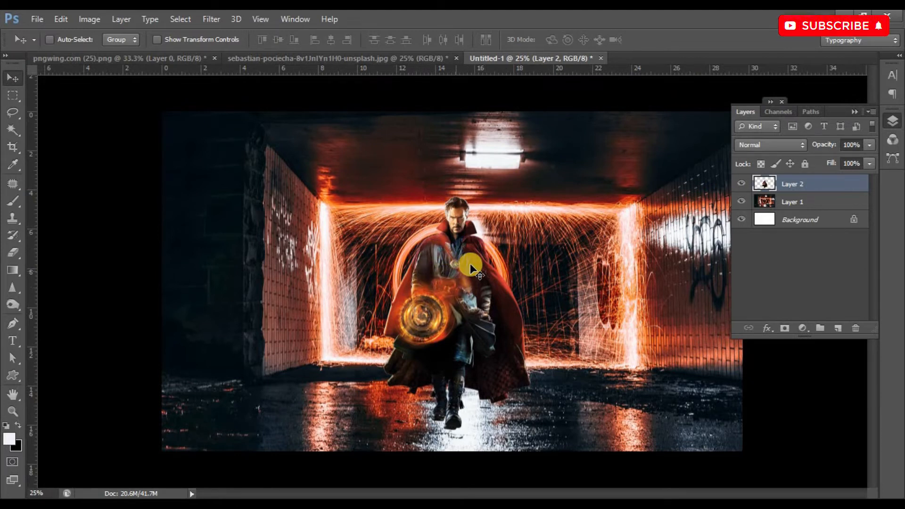
key("ctrl+t")
left_click_drag(530, 196, 533, 193)
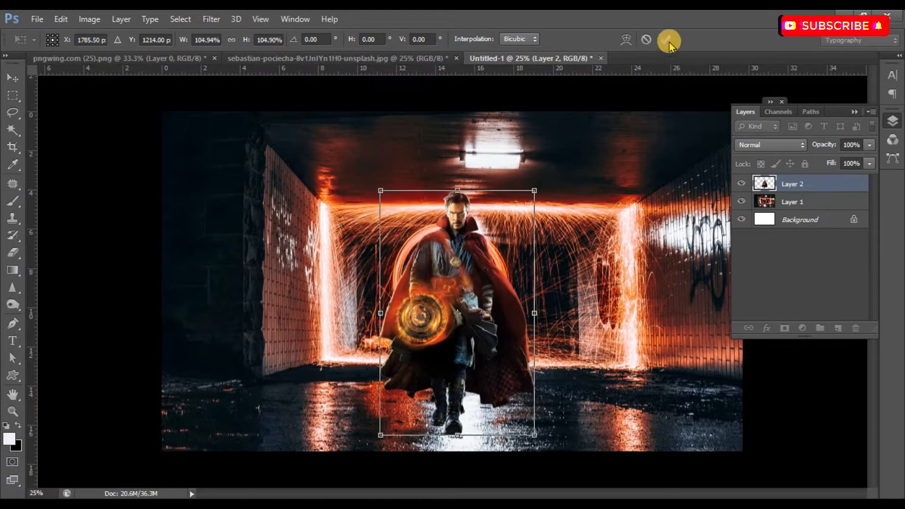
left_click(665, 40)
Apply a Gaussian Blur to the tunnel photo on Layer 1, hiding the figure layer while adjusting the blur and showing it again.
left_click(742, 183)
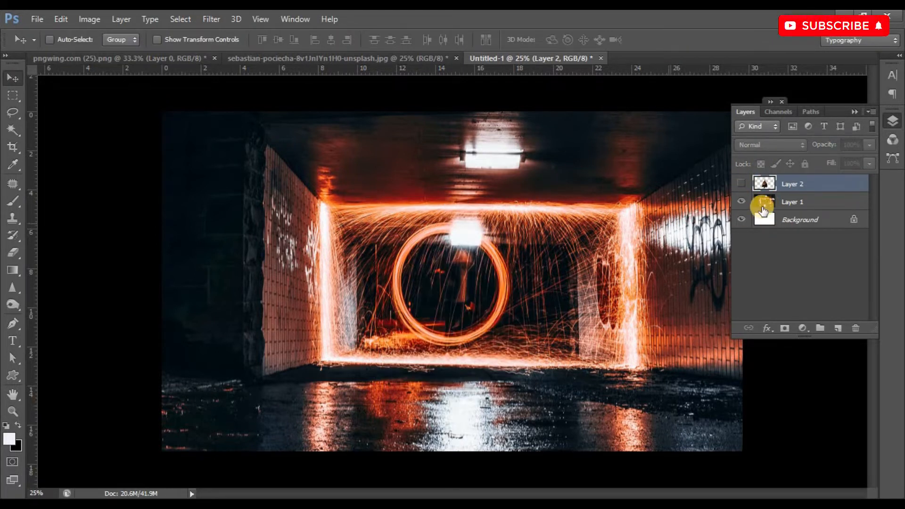
left_click(767, 202)
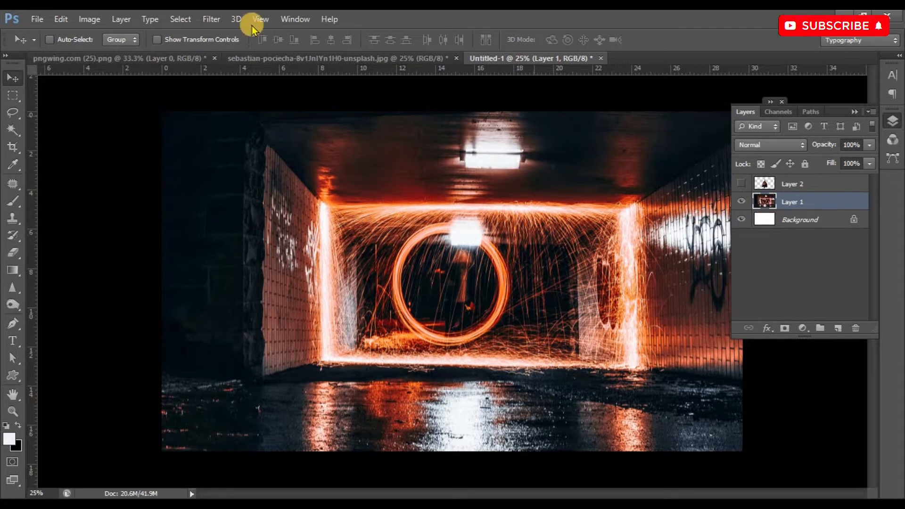
left_click(212, 19)
mouse_move(251, 115)
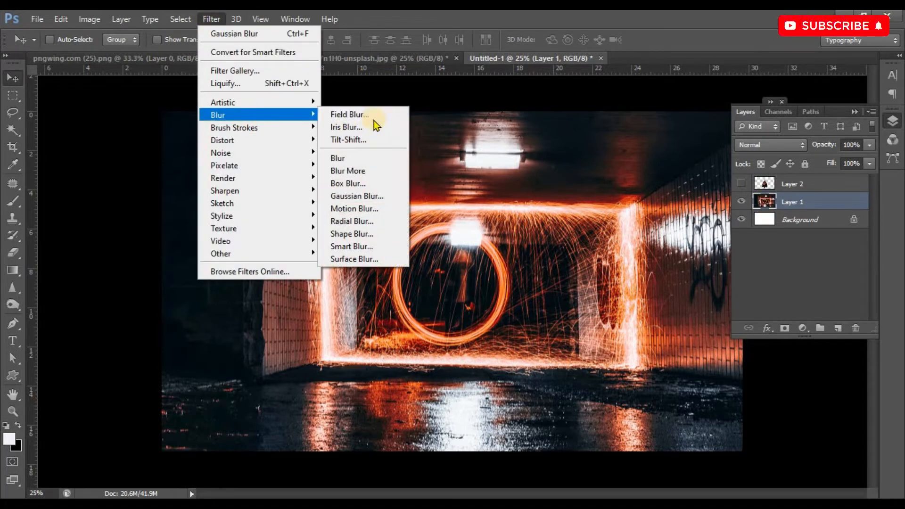
left_click(374, 194)
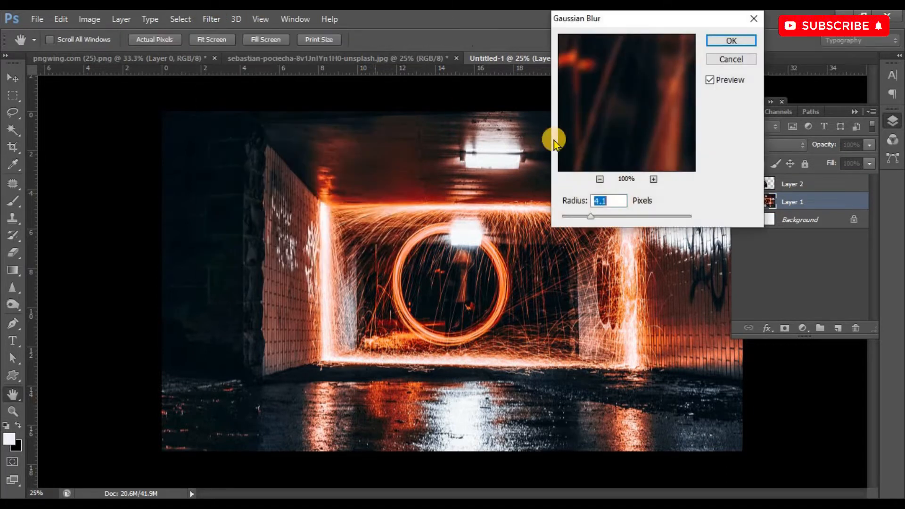
left_click(584, 217)
left_click_drag(598, 218, 603, 218)
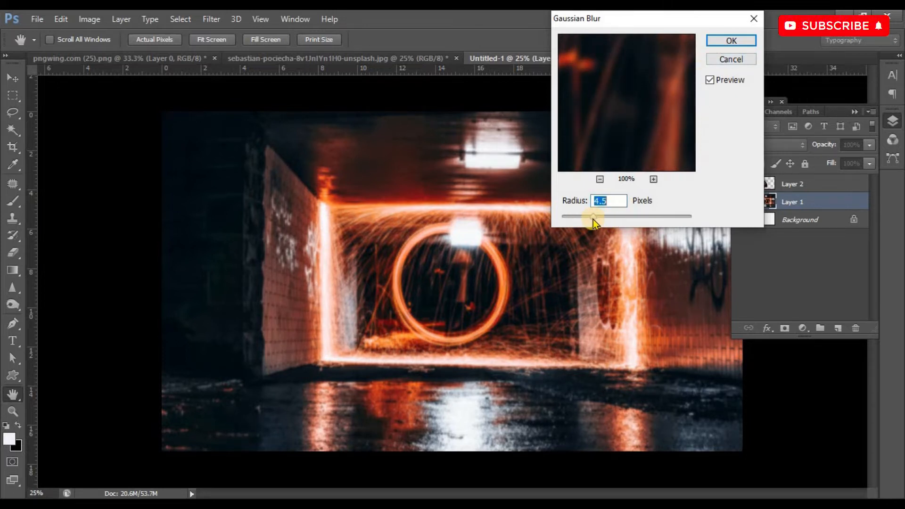
left_click(732, 45)
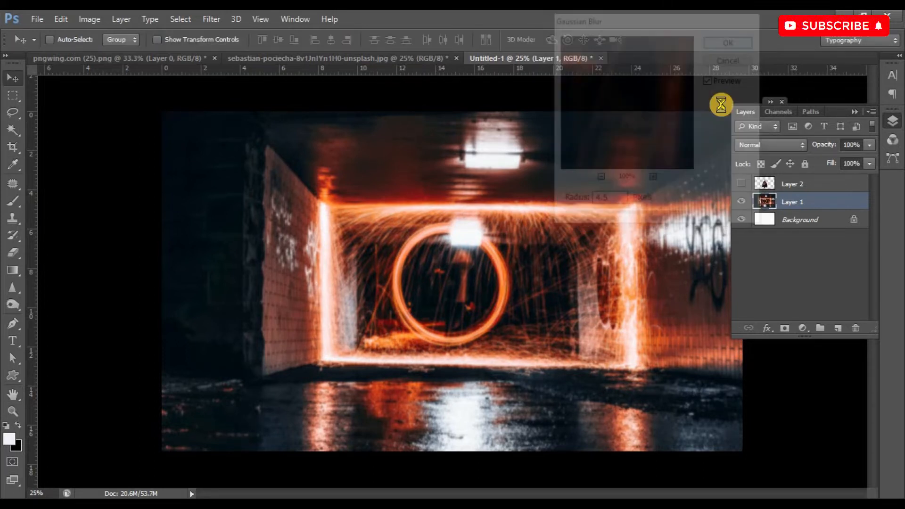
left_click(742, 185)
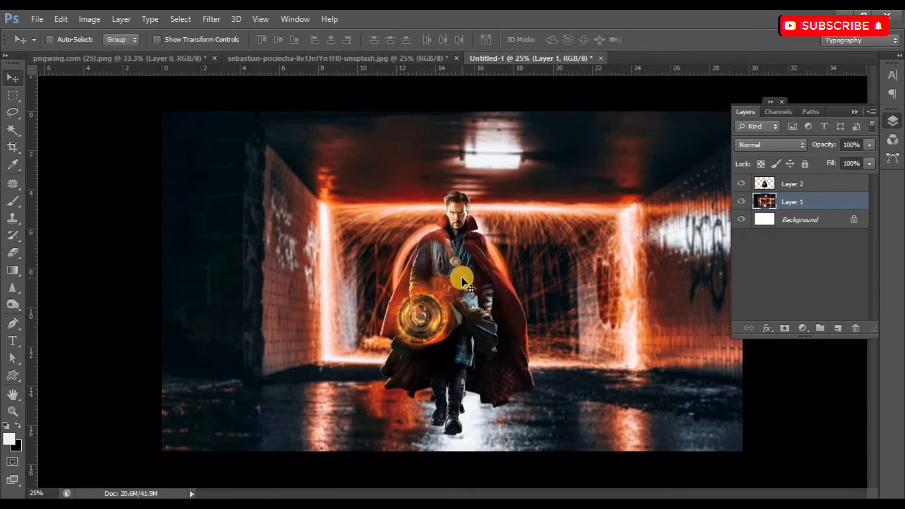
Add a Drop Shadow to the figure on Layer 2 with 12 px distance, 11% spread and 21 px size.
scroll(461, 272, "up", 5)
left_click(783, 183)
right_click(766, 181)
left_click(647, 197)
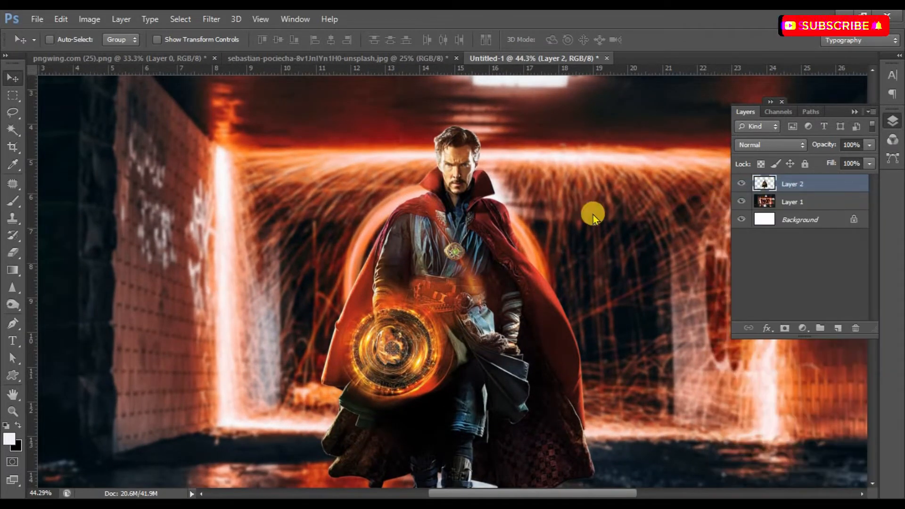
left_click(563, 245)
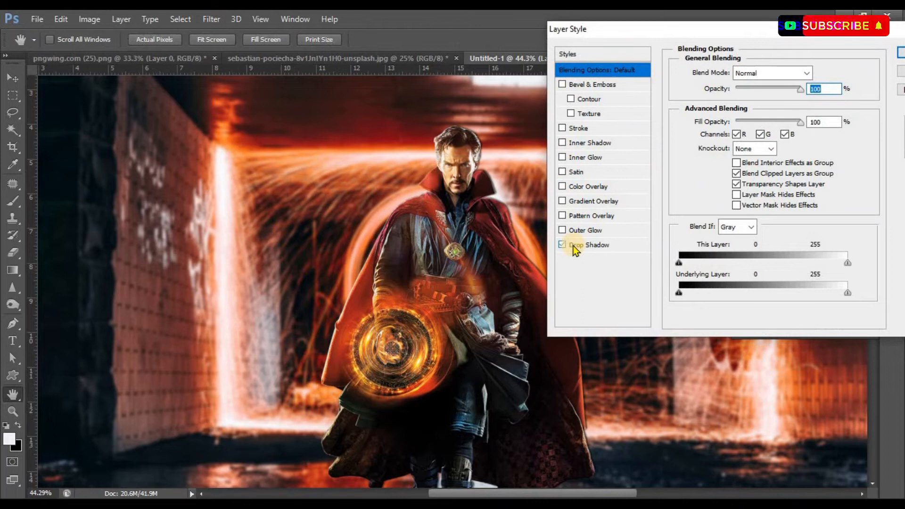
left_click(573, 245)
key("Tab")
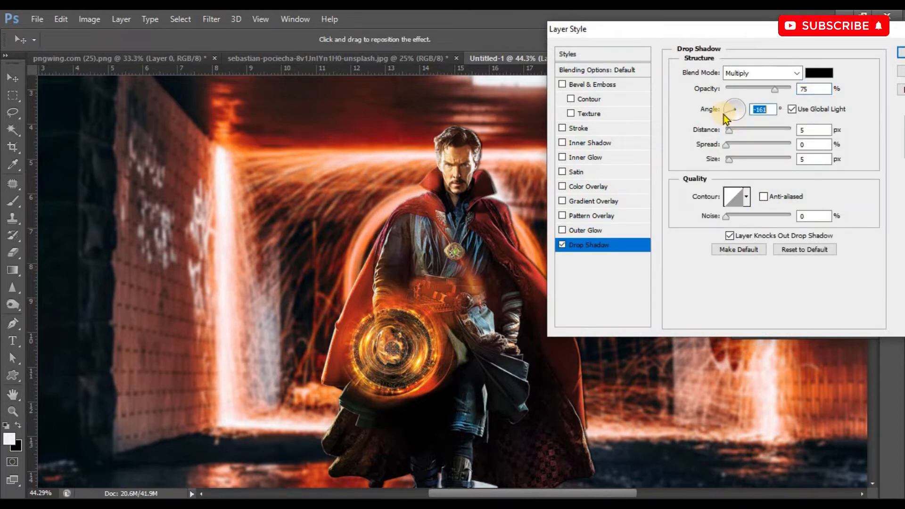
mouse_move(732, 132)
left_mouse_down()
mouse_move(733, 146)
mouse_move(769, 147)
mouse_move(726, 149)
mouse_move(742, 161)
mouse_move(734, 145)
left_mouse_up()
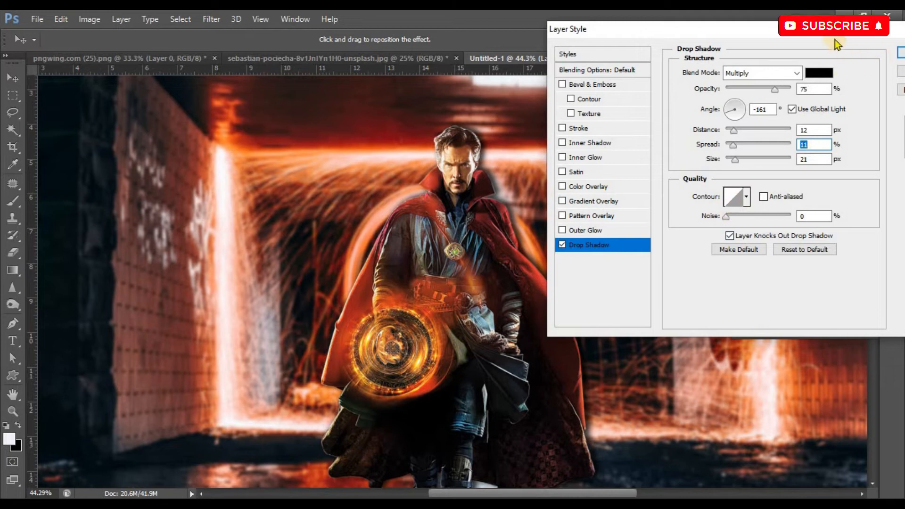
left_click_drag(835, 40, 774, 39)
left_click(865, 57)
Add a new layer above the figure and choose the Brush tool with black as the foreground colour.
scroll(455, 403, "down", 3)
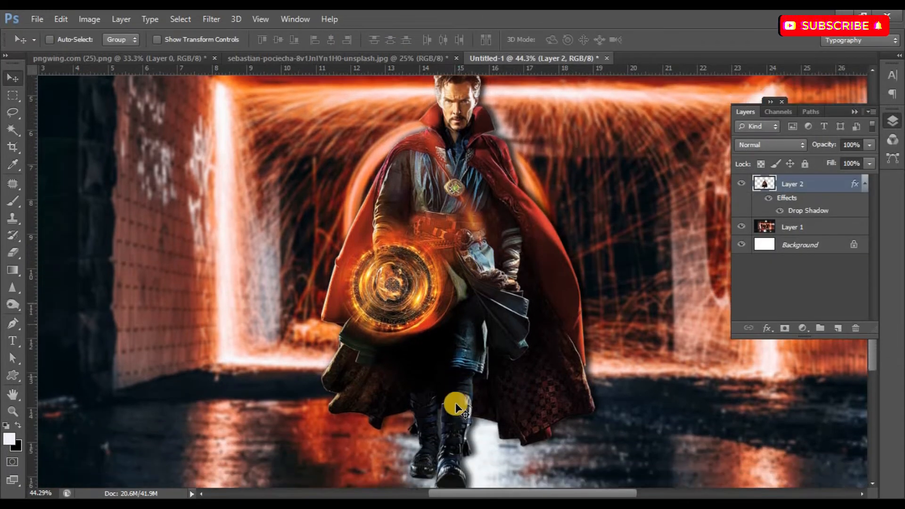
scroll(456, 403, "down", 3)
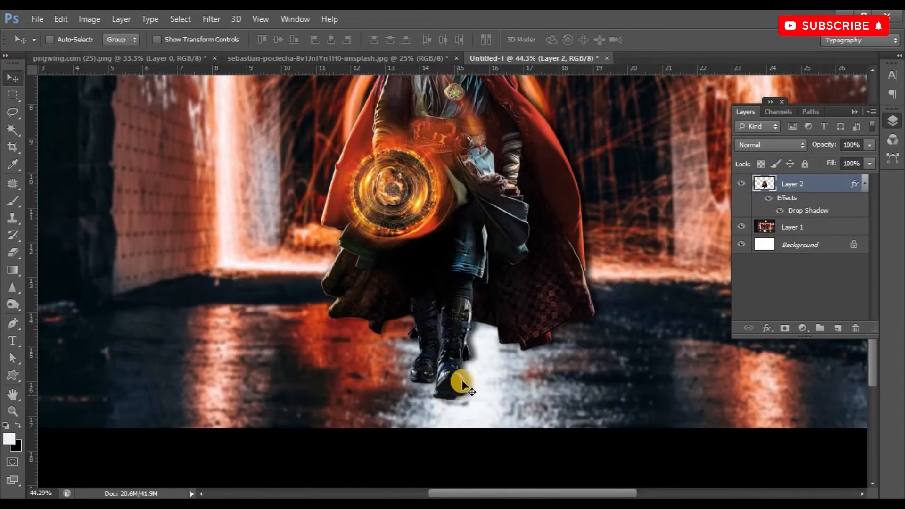
left_click(839, 330)
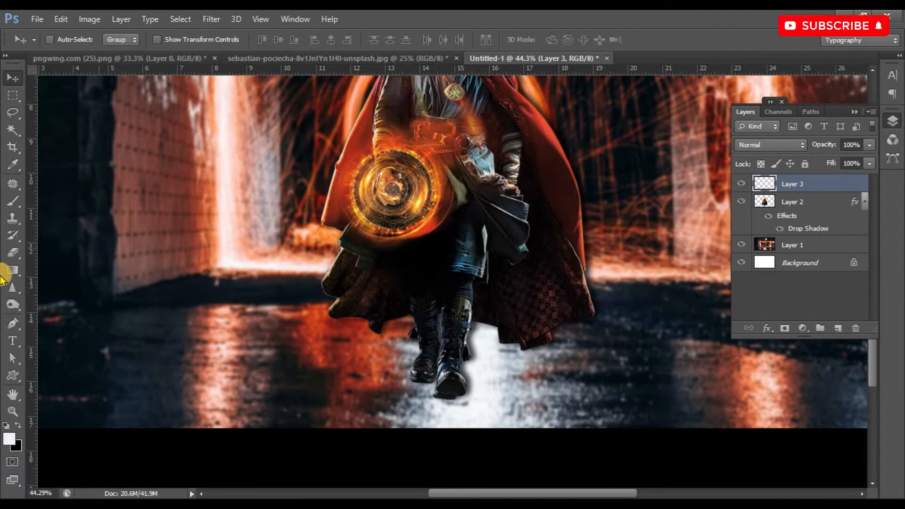
left_click(13, 200)
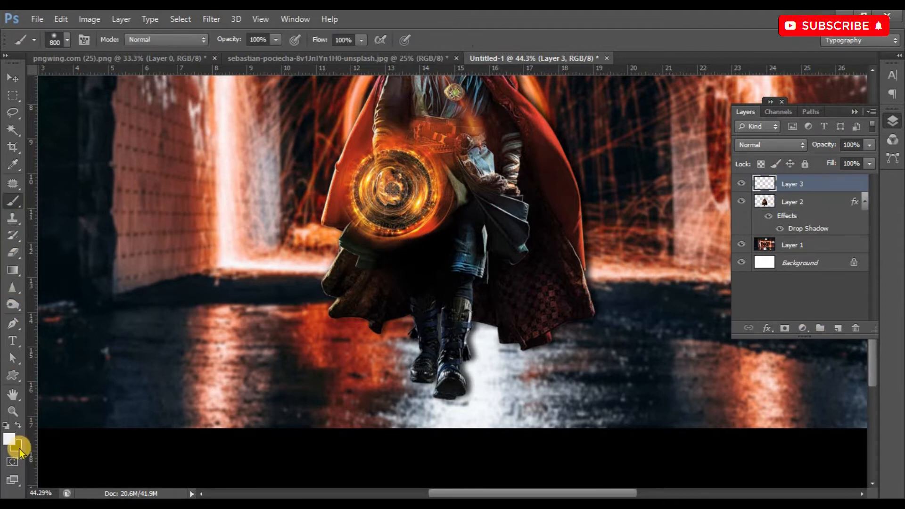
left_click(18, 447)
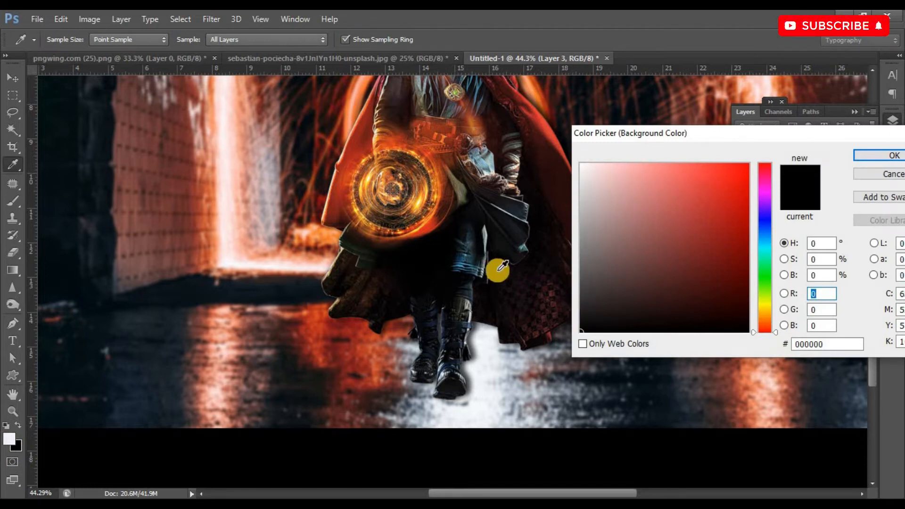
left_click(892, 156)
left_click(16, 426)
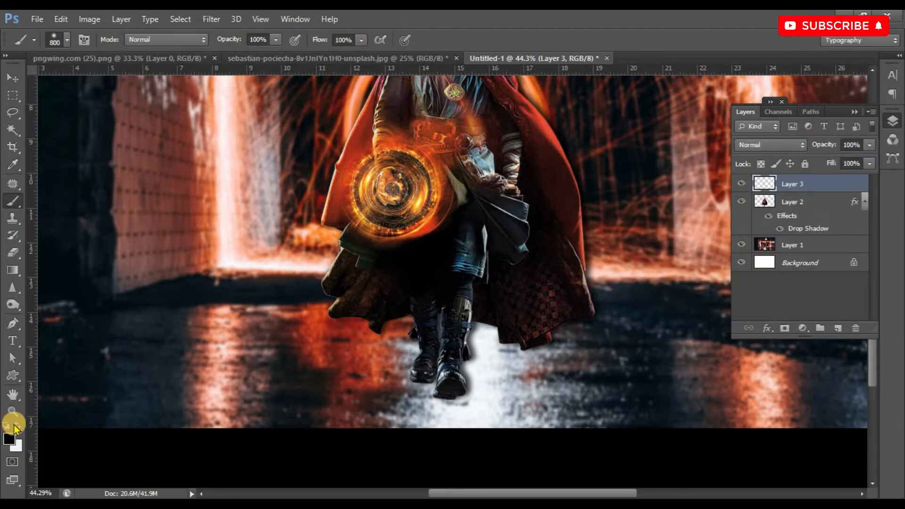
Paint soft black shadows on the ground around both boots using brush sizes of 100 to 150.
key("bracketleft")
key("bracketleft")
key("bracketleft")
key("bracketleft")
key("bracketleft")
key("bracketleft")
key("bracketleft")
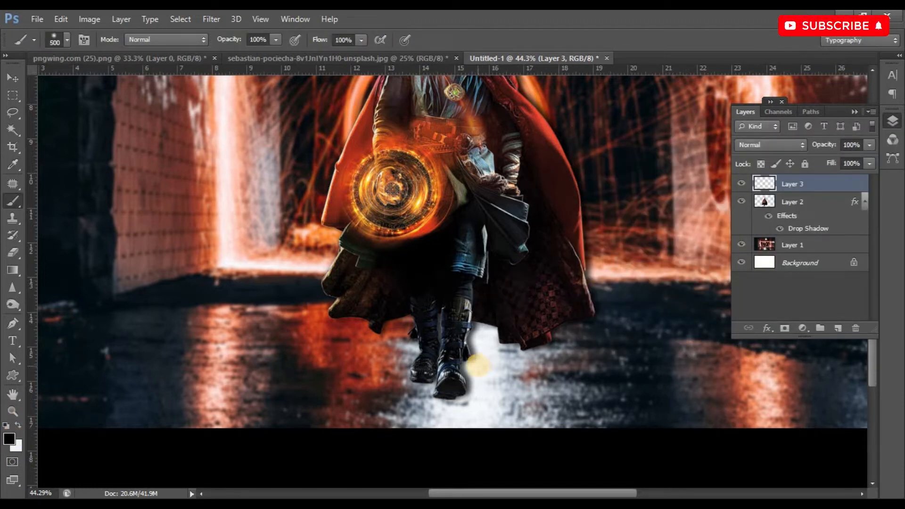
key("bracketleft")
key("bracketleft")
key("bracketleft")
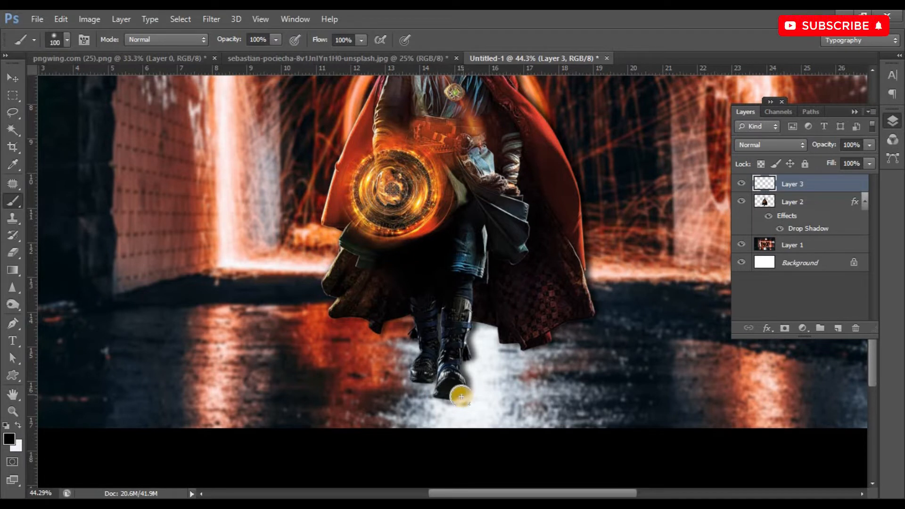
mouse_move(475, 383)
left_mouse_down()
mouse_move(470, 376)
mouse_move(445, 399)
left_mouse_up()
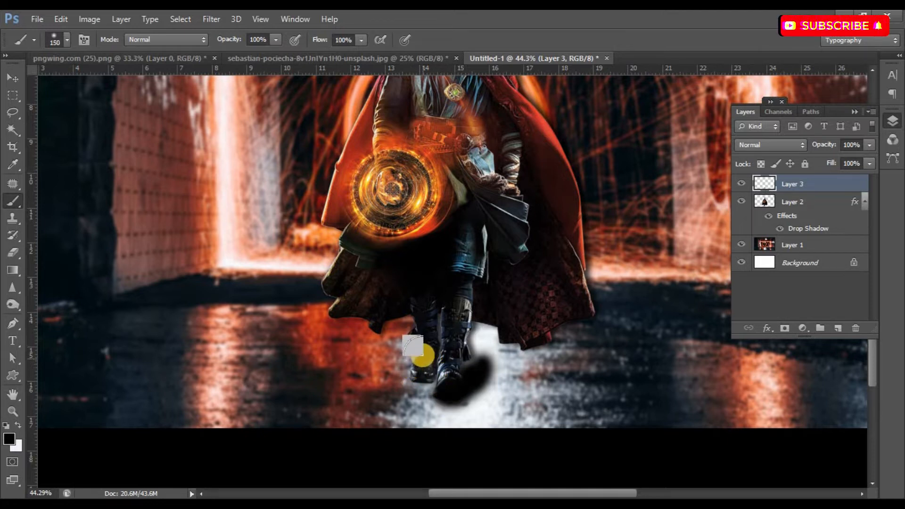
left_click_drag(420, 356, 417, 359)
mouse_move(475, 360)
left_mouse_down()
mouse_move(463, 388)
mouse_move(470, 370)
left_mouse_up()
Lower both the opacity and the fill of the painted shadow layer to 63%.
left_click(10, 79)
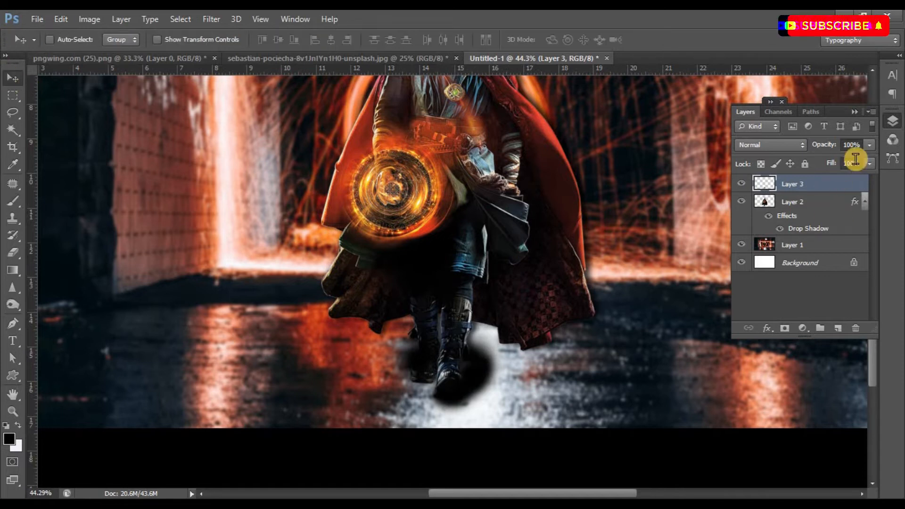
left_click_drag(842, 161, 850, 179)
left_click(870, 163)
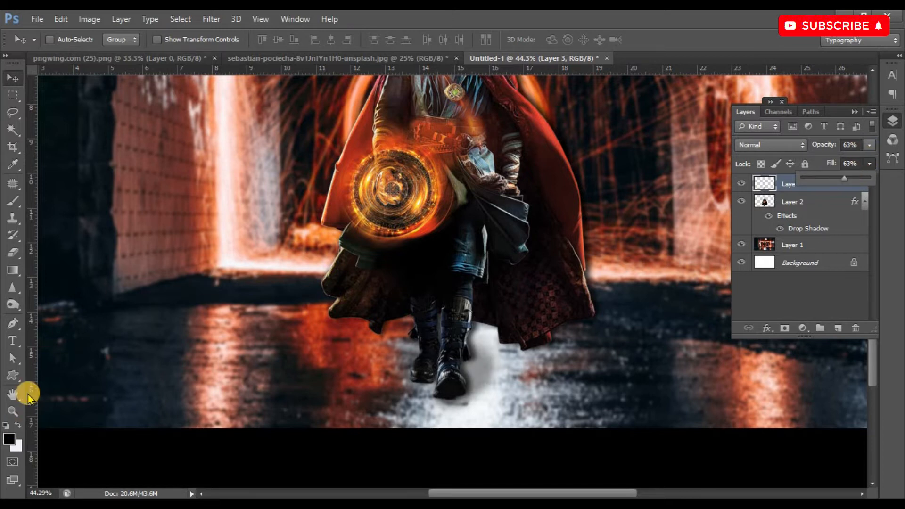
Brush a wide, faint shadow on the ground beside the front boot at brush size 300 and 23% opacity.
key("b")
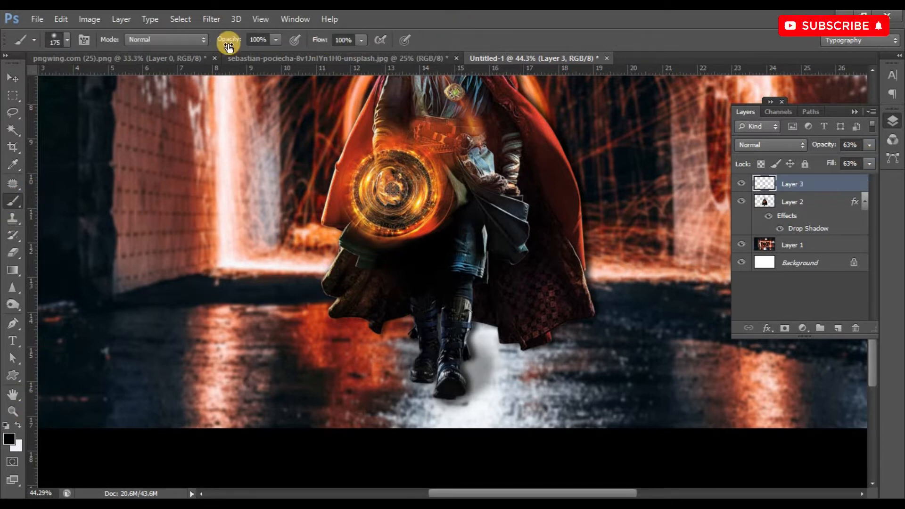
left_click(275, 39)
left_click(223, 55)
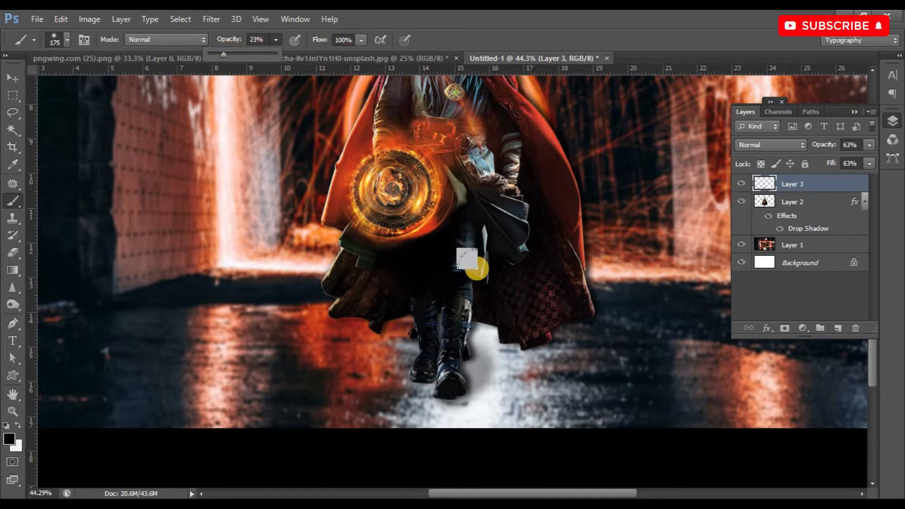
key("bracketright")
key("bracketright")
key("bracketright")
mouse_move(488, 357)
left_mouse_down()
mouse_move(485, 374)
mouse_move(472, 348)
mouse_move(468, 363)
mouse_move(481, 384)
left_mouse_up()
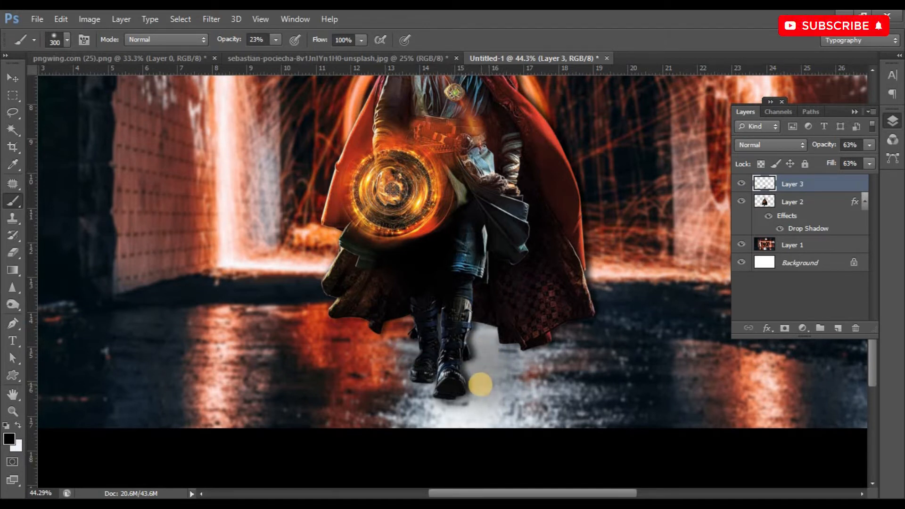
Dab a tighter shadow at the front boot with brush size 175 and 35% opacity.
key("bracketleft")
key("bracketleft")
key("bracketleft")
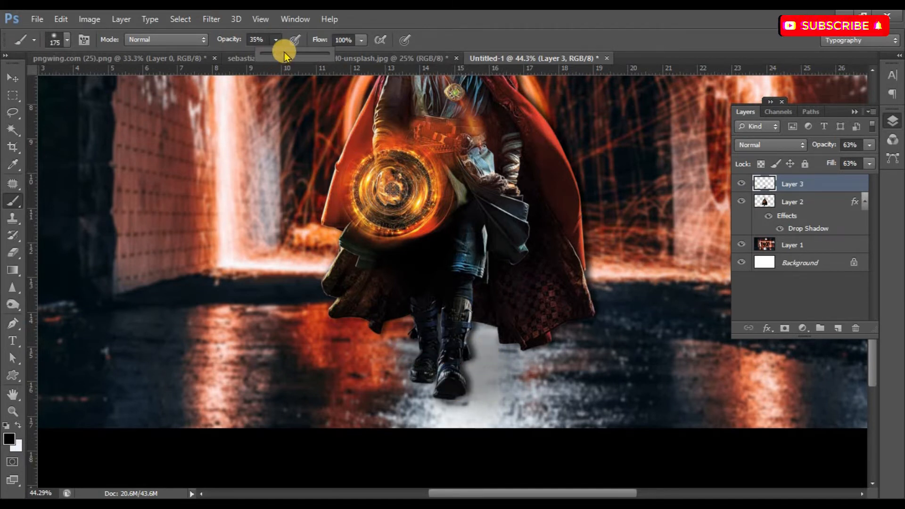
left_click(466, 385)
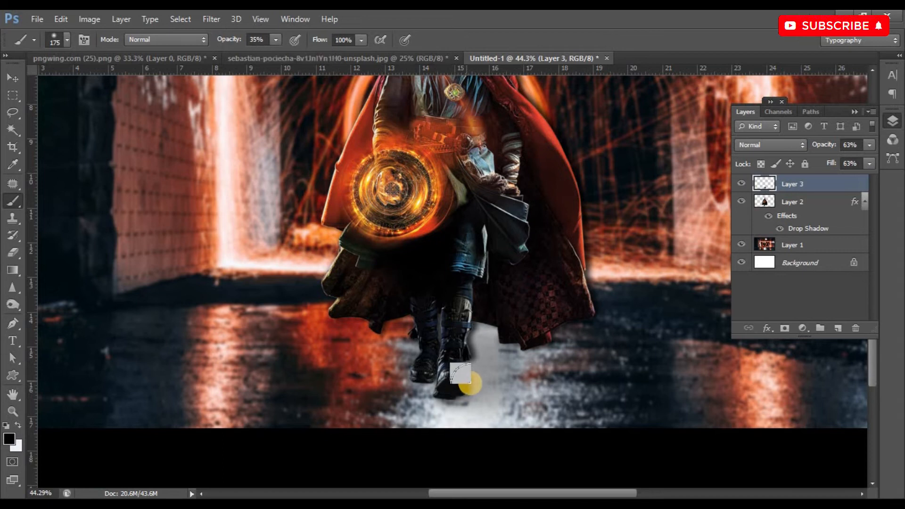
Raise the brush opacity to 56% and deepen the shadow against the front boot.
left_click_drag(281, 56, 291, 55)
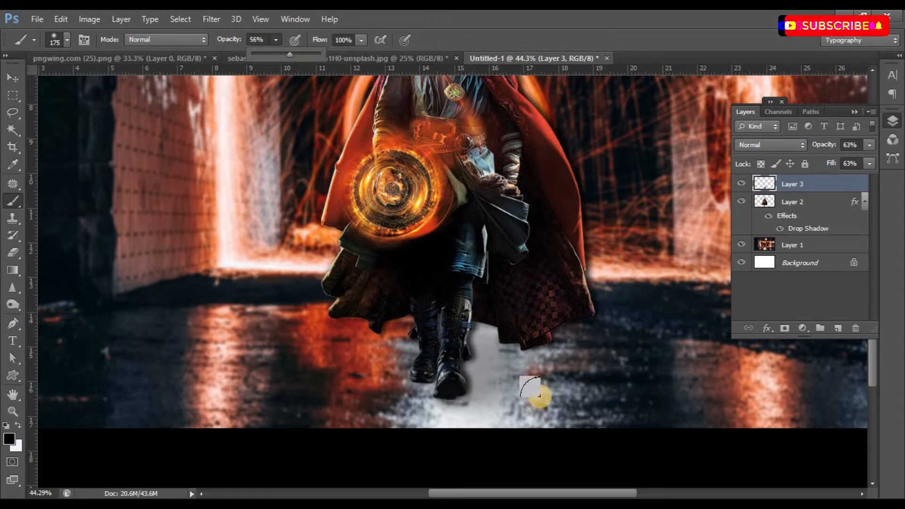
left_click(471, 380)
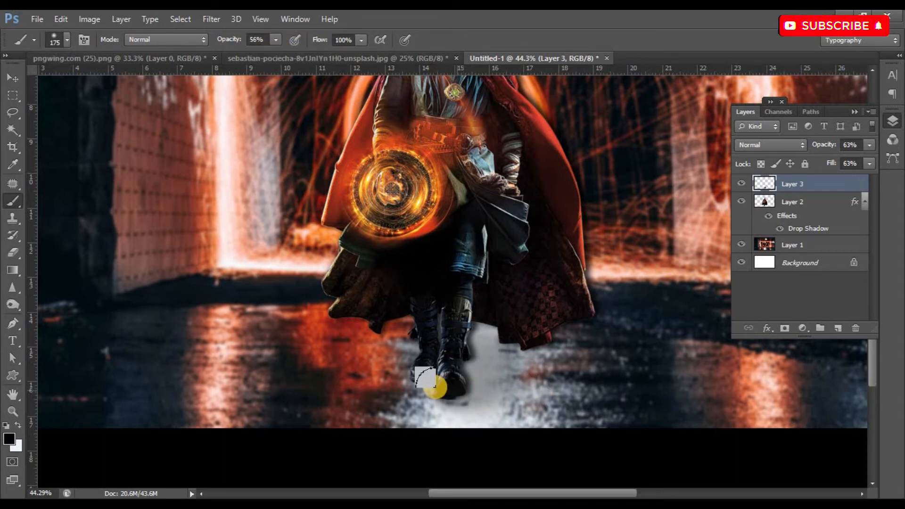
scroll(443, 323, "down", 2)
scroll(448, 330, "up", 2)
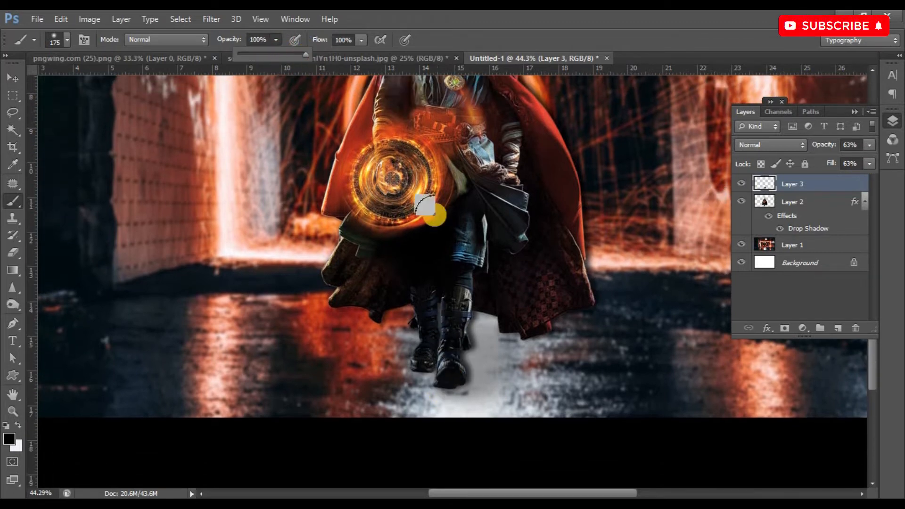
Dab a strong shadow between the two boots with the size 175 brush at 100% opacity.
left_click(438, 382)
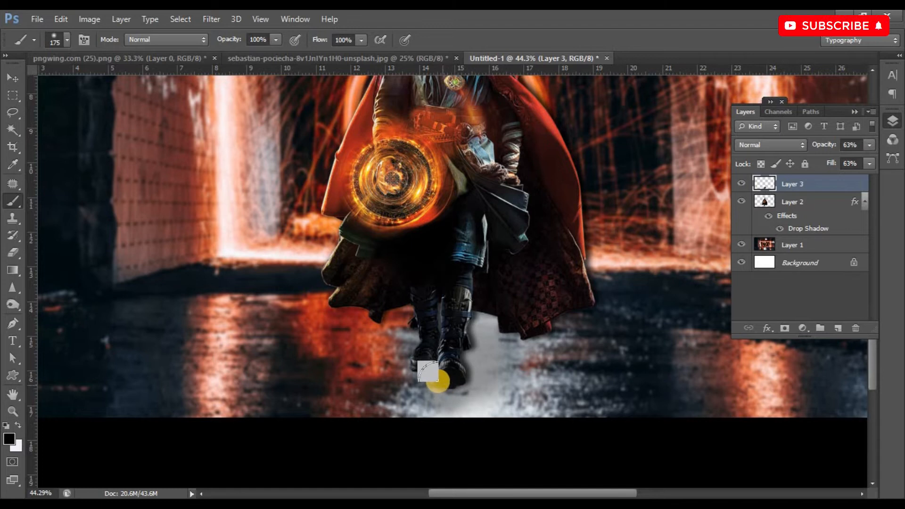
scroll(400, 206, "down", 2)
scroll(406, 208, "down", 2)
scroll(458, 230, "up", 2)
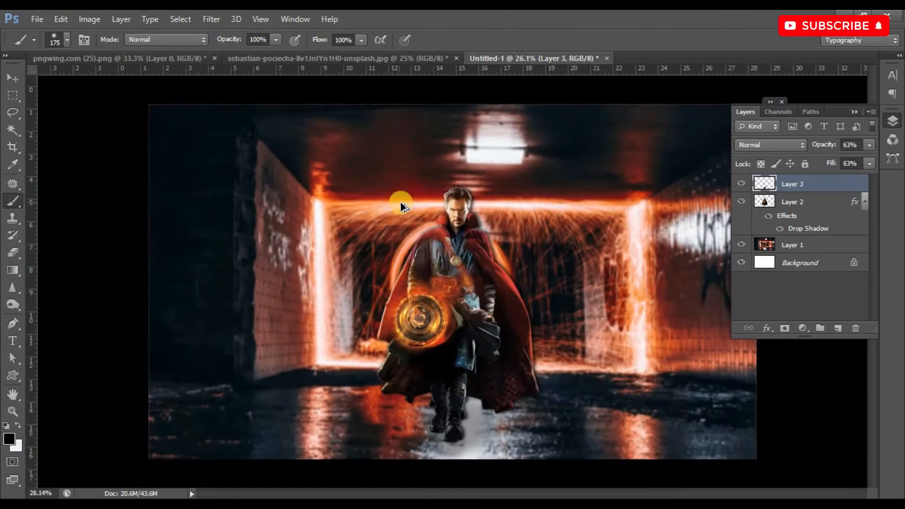
scroll(512, 230, "down", 2)
scroll(514, 230, "up", 2)
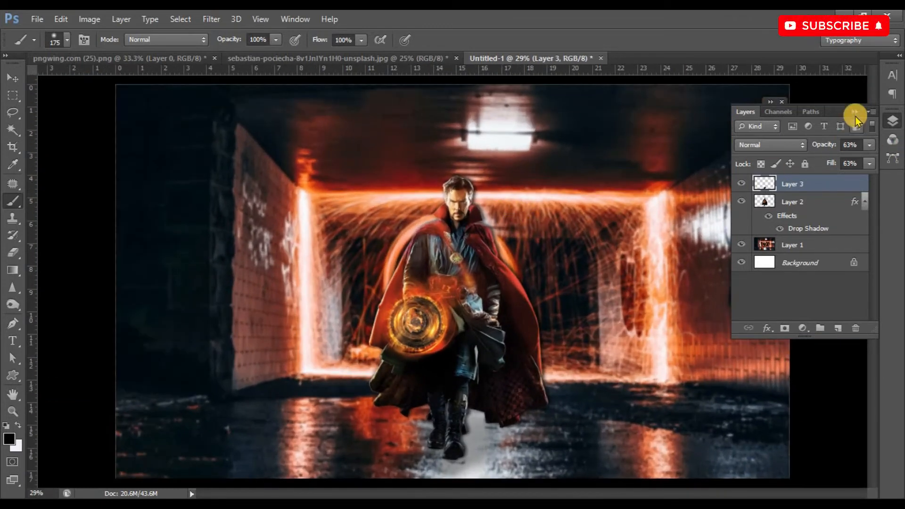
Add a Brightness/Contrast adjustment layer above the shadow layer with brightness -64 and contrast 39.
left_click(11, 79)
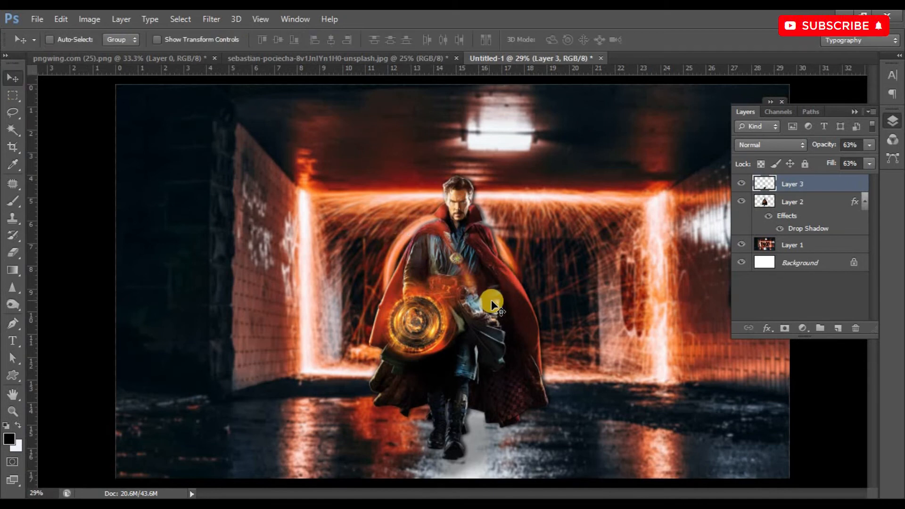
scroll(493, 302, "down", 2)
scroll(493, 302, "up", 1)
scroll(483, 316, "down", 2)
scroll(484, 317, "up", 1)
scroll(483, 315, "up", 1)
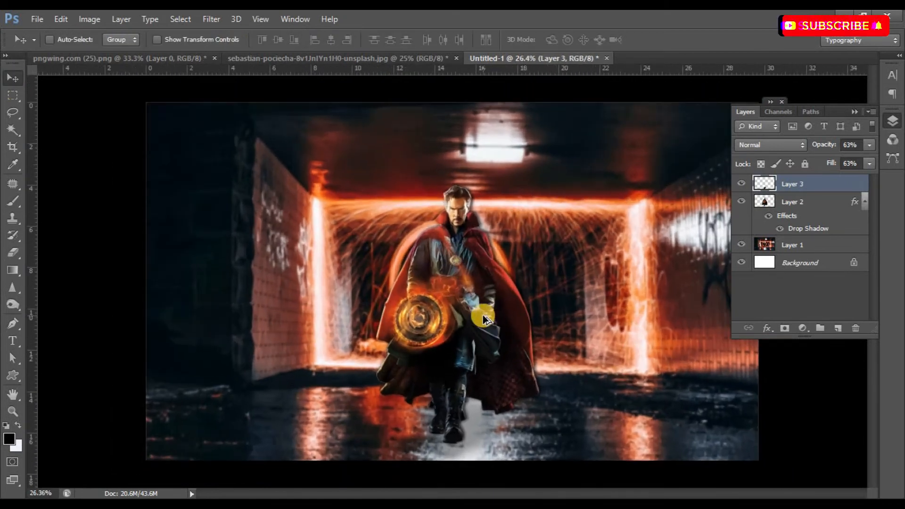
left_click(803, 327)
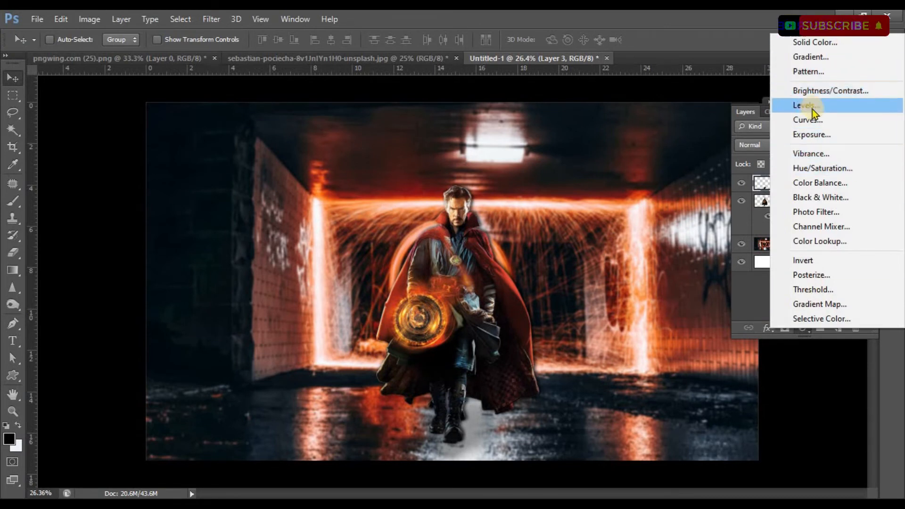
left_click(825, 96)
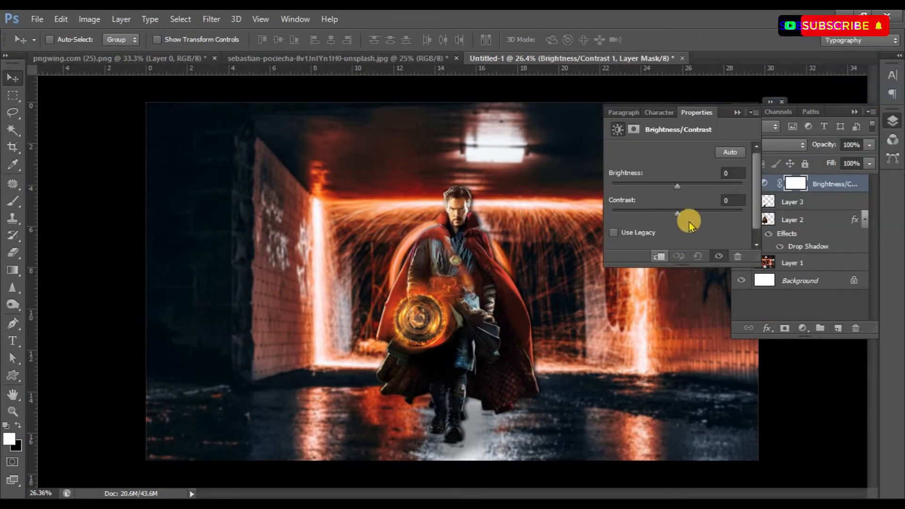
mouse_move(698, 214)
left_mouse_down()
mouse_move(731, 212)
mouse_move(703, 213)
left_mouse_up()
left_click_drag(677, 186, 652, 191)
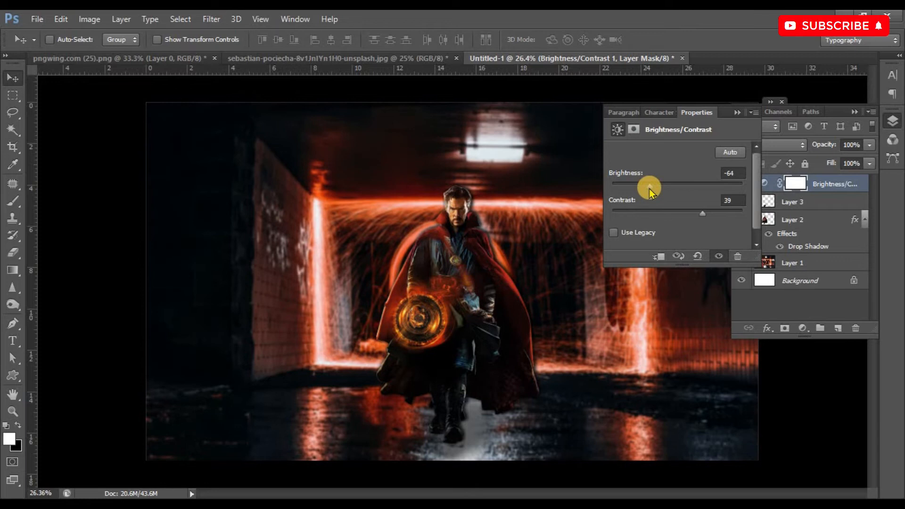
left_click(737, 112)
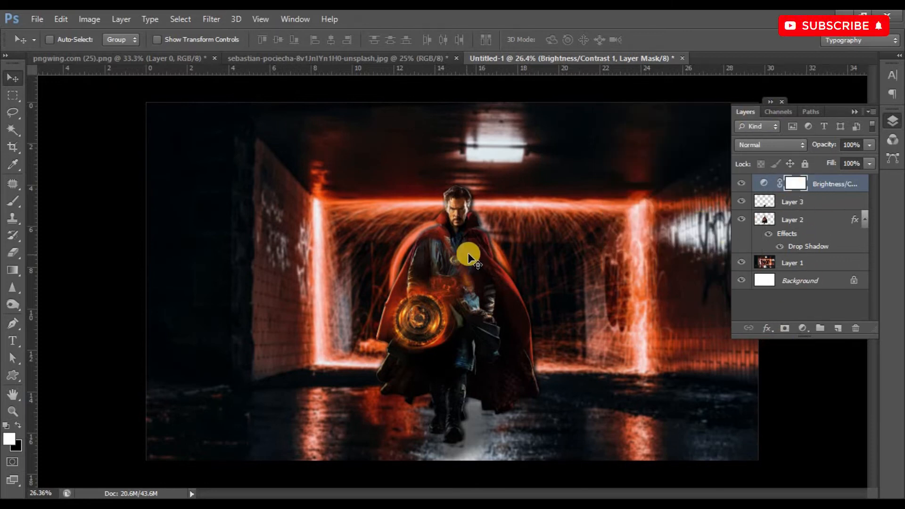
Paint black on the adjustment's mask over the glowing disc and the figure's face to restore their brightness.
key("b")
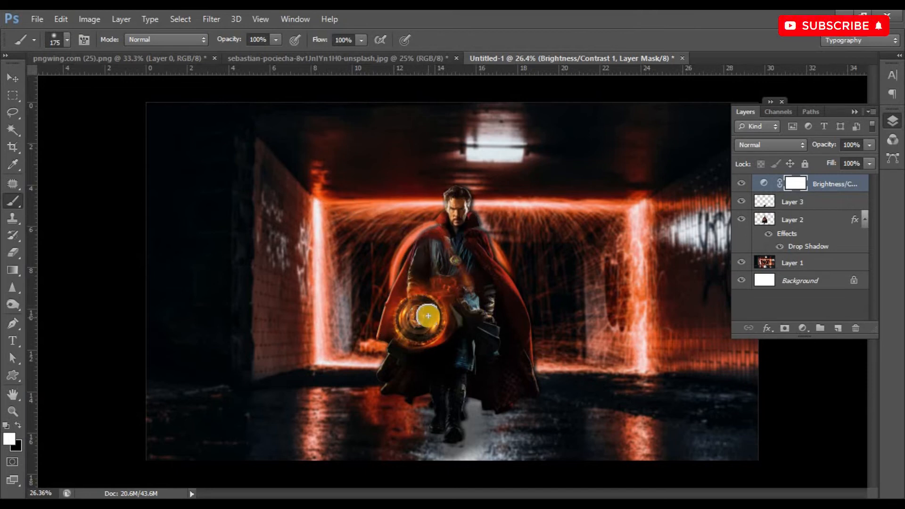
key("x")
left_click_drag(418, 317, 431, 307)
left_click_drag(457, 202, 452, 215)
mouse_move(418, 321)
left_mouse_down()
mouse_move(402, 314)
mouse_move(420, 332)
mouse_move(435, 316)
left_mouse_up()
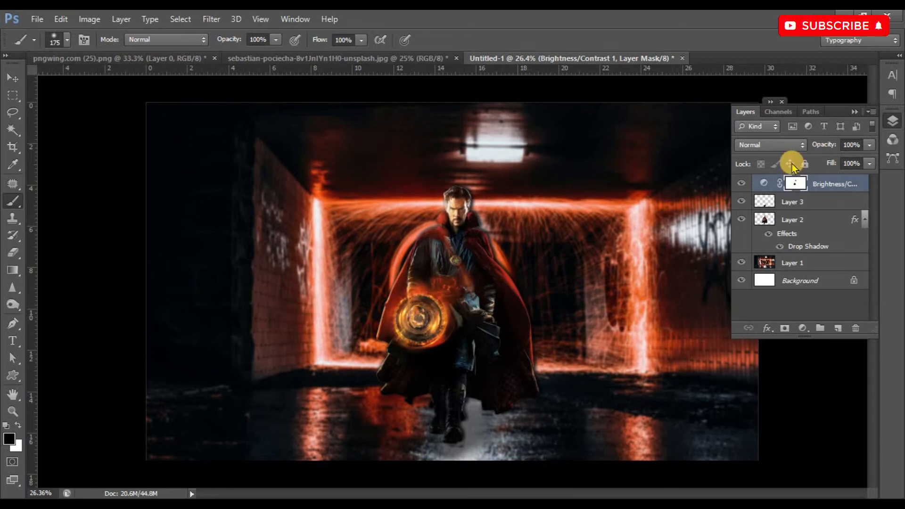
left_click(13, 78)
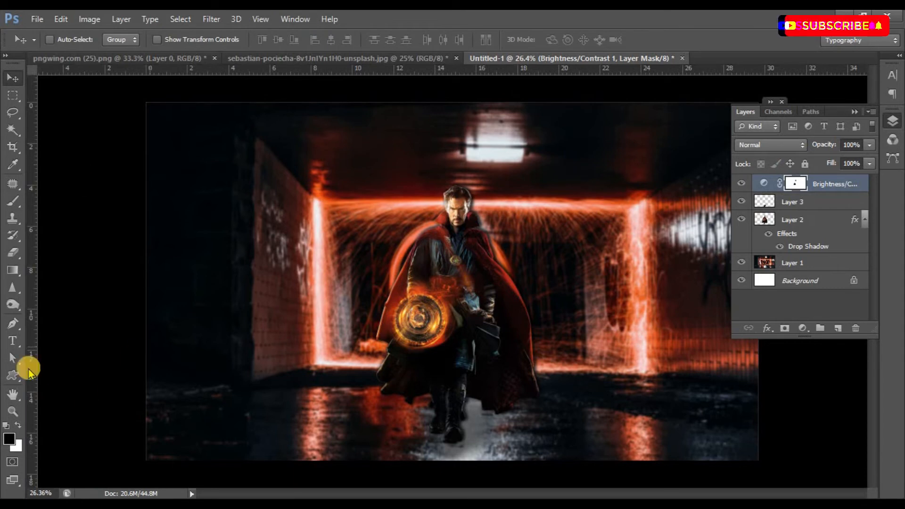
Add a new top layer and set the brush to 36% opacity with grey a3a3a3 as the foreground colour.
left_click(17, 208)
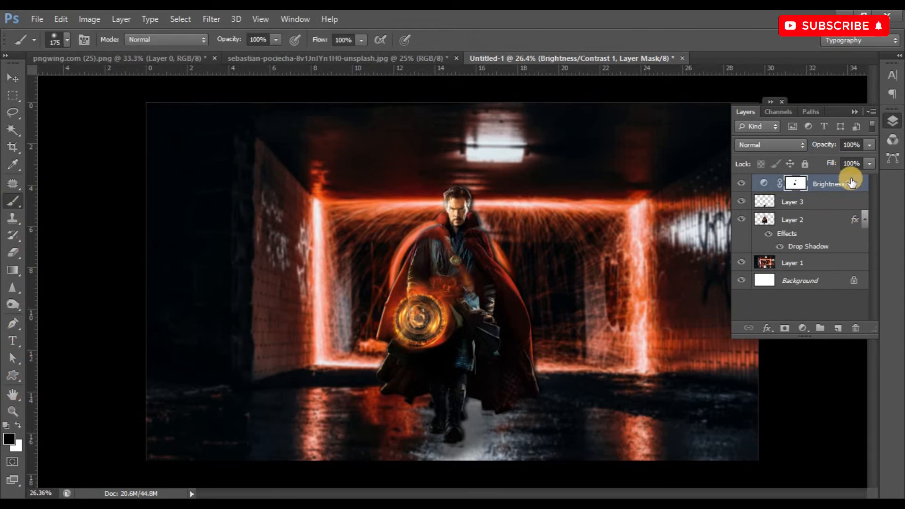
left_click(838, 328)
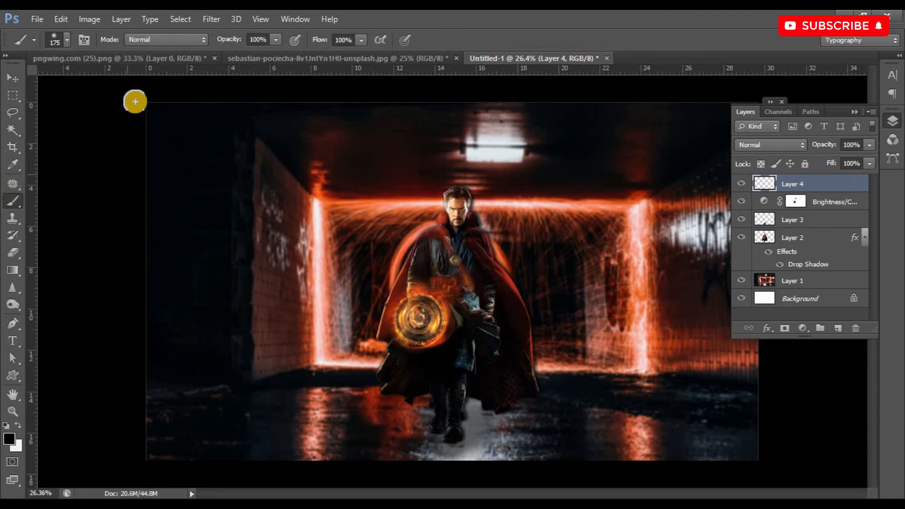
left_click(276, 40)
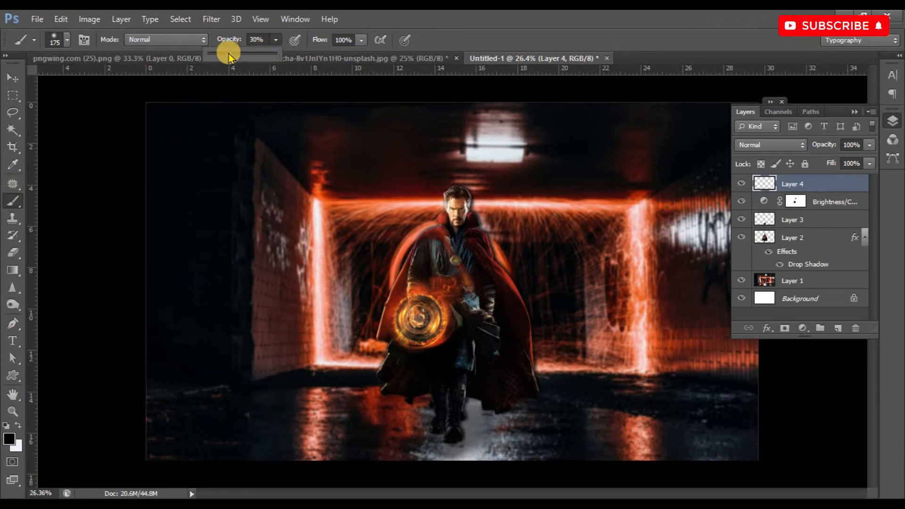
left_click(9, 438)
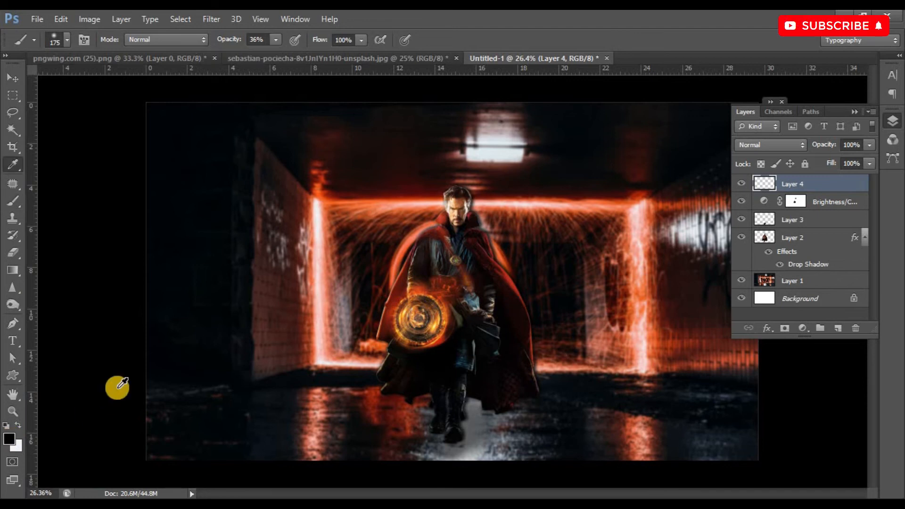
mouse_move(603, 287)
left_mouse_down()
mouse_move(578, 288)
mouse_move(543, 225)
left_mouse_up()
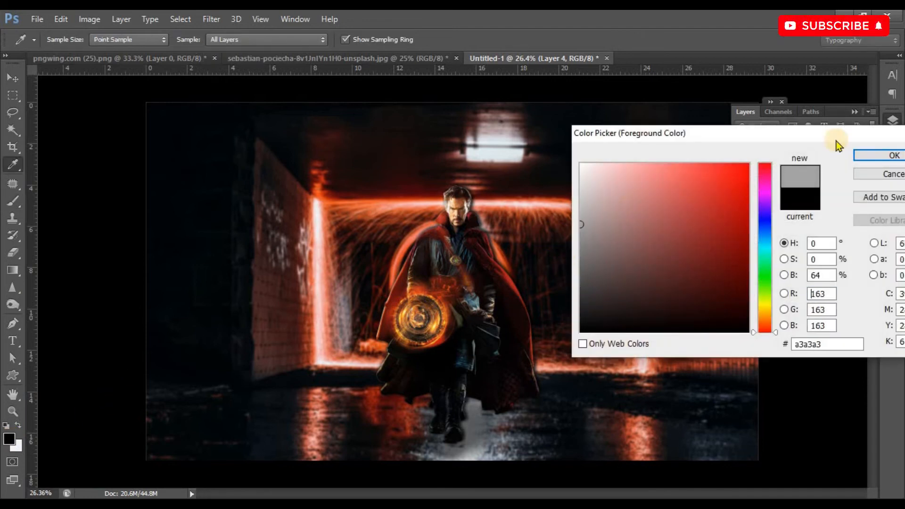
left_click(879, 155)
Enlarge the brush to 1000 and dab soft grey haze onto the left corner of the tunnel floor.
key("bracketright")
key("bracketright")
key("bracketright")
key("bracketright")
key("bracketright")
key("bracketright")
key("bracketright")
key("bracketright")
key("bracketright")
left_click(198, 453)
left_click(174, 451)
key("ctrl+z")
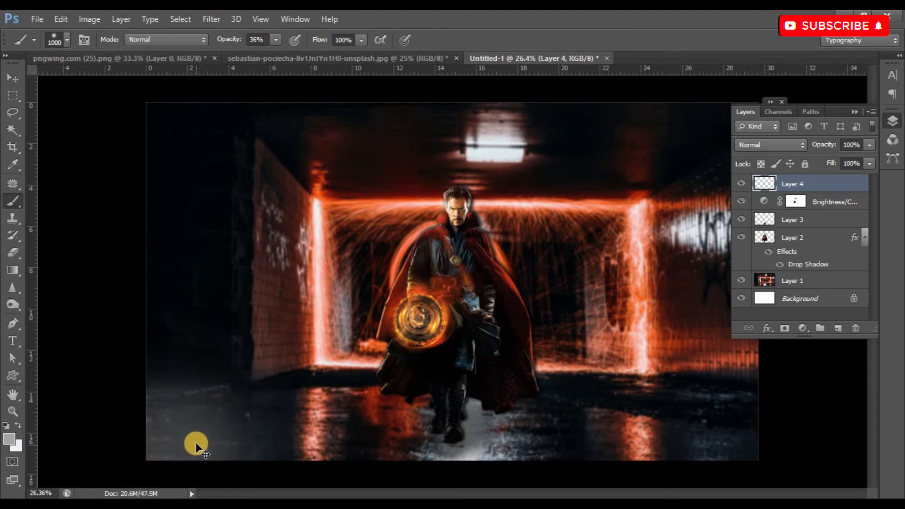
Try sweeping haze across the whole floor and down the left edge, then undo the last strokes.
mouse_move(168, 469)
left_mouse_down()
mouse_move(320, 490)
mouse_move(853, 473)
left_mouse_up()
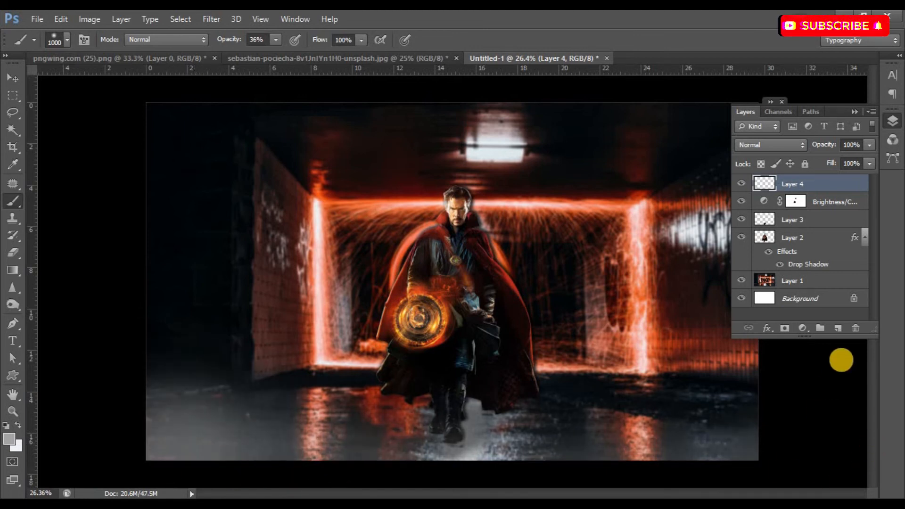
left_click_drag(94, 303, 26, 481)
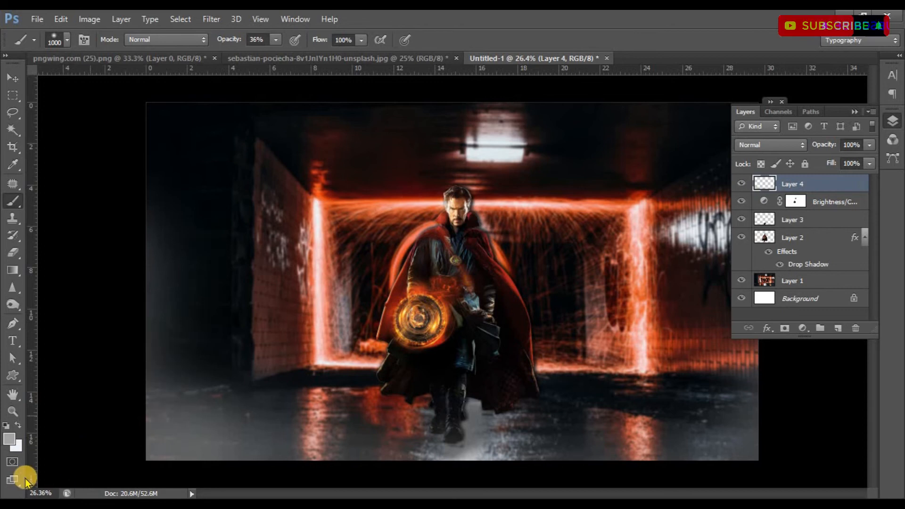
key("ctrl+alt+z")
key("ctrl+alt+z")
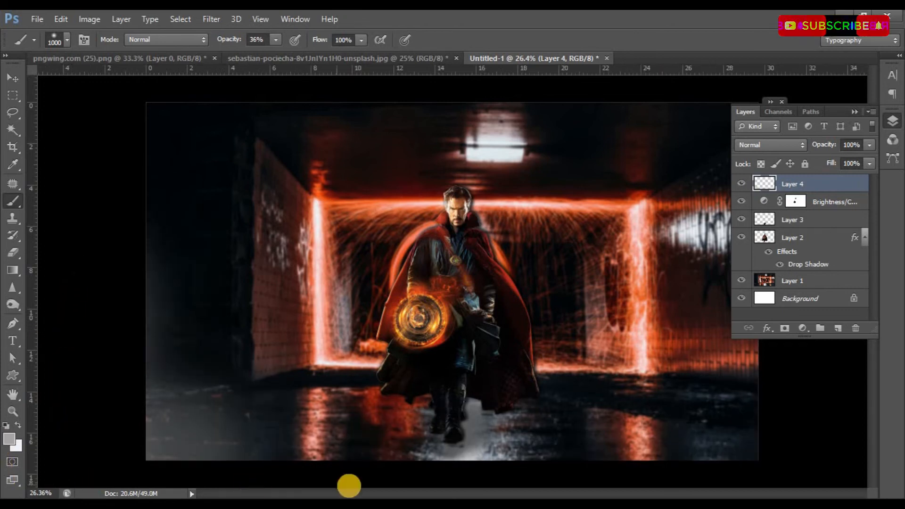
Brush grey haze along the floor from left of the boots to the right edge of the image.
mouse_move(359, 487)
left_mouse_down()
mouse_move(469, 496)
mouse_move(832, 436)
mouse_move(857, 383)
mouse_move(817, 472)
mouse_move(842, 310)
mouse_move(822, 299)
mouse_move(803, 469)
left_mouse_up()
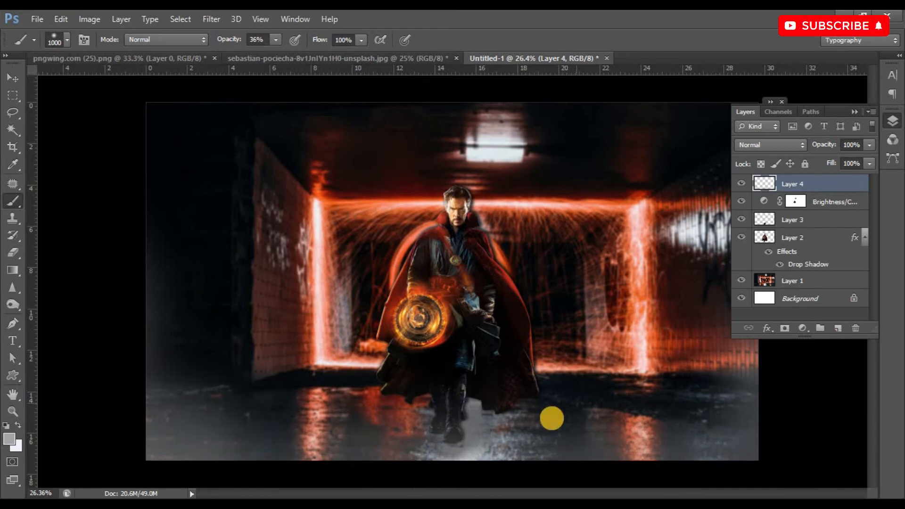
scroll(486, 372, "down", 1)
scroll(486, 372, "up", 1)
scroll(479, 393, "down", 1)
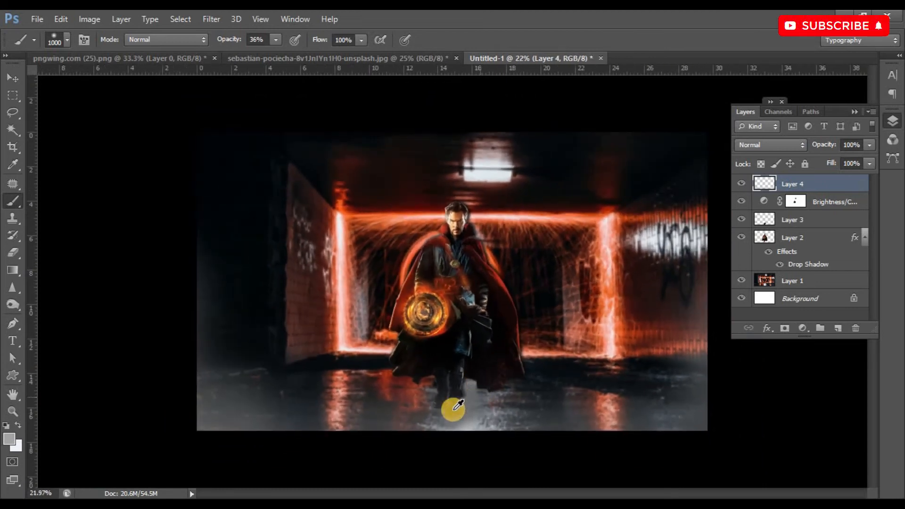
Try brushing haze across the ceiling and down the left side of the tunnel, then undo the strokes.
mouse_move(421, 83)
left_mouse_down()
mouse_move(680, 83)
mouse_move(560, 76)
left_mouse_up()
mouse_move(280, 77)
left_mouse_down()
mouse_move(168, 86)
mouse_move(53, 116)
mouse_move(131, 110)
mouse_move(140, 191)
mouse_move(78, 428)
mouse_move(289, 417)
left_mouse_up()
key("ctrl+alt+z")
key("ctrl+alt+z")
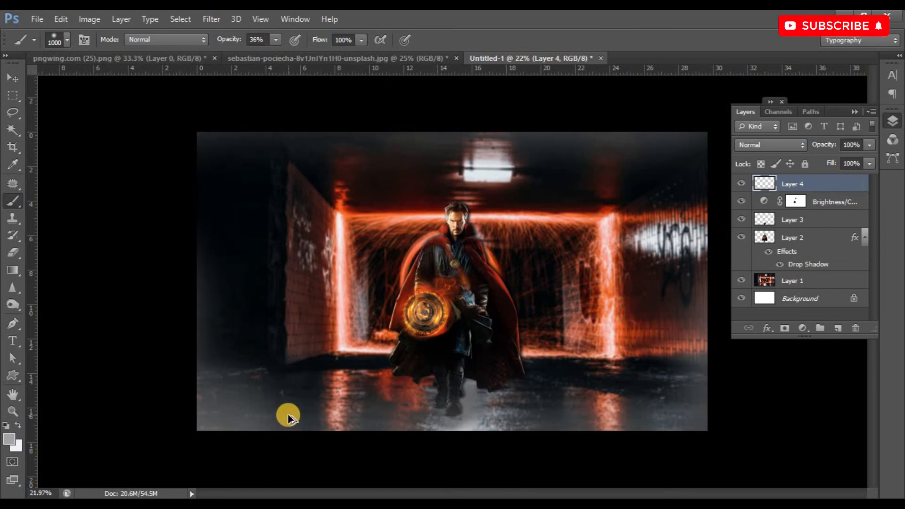
Brush a lighter grey haze along the upper edge of the tunnel ceiling.
mouse_move(419, 76)
left_mouse_down()
mouse_move(514, 89)
mouse_move(470, 87)
mouse_move(541, 75)
mouse_move(741, 86)
mouse_move(280, 82)
left_mouse_up()
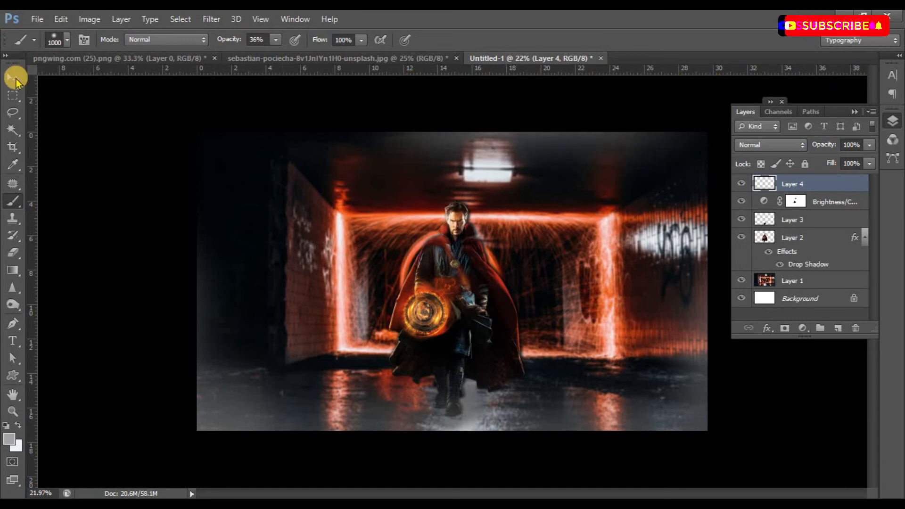
left_click(13, 78)
scroll(490, 286, "up", 1)
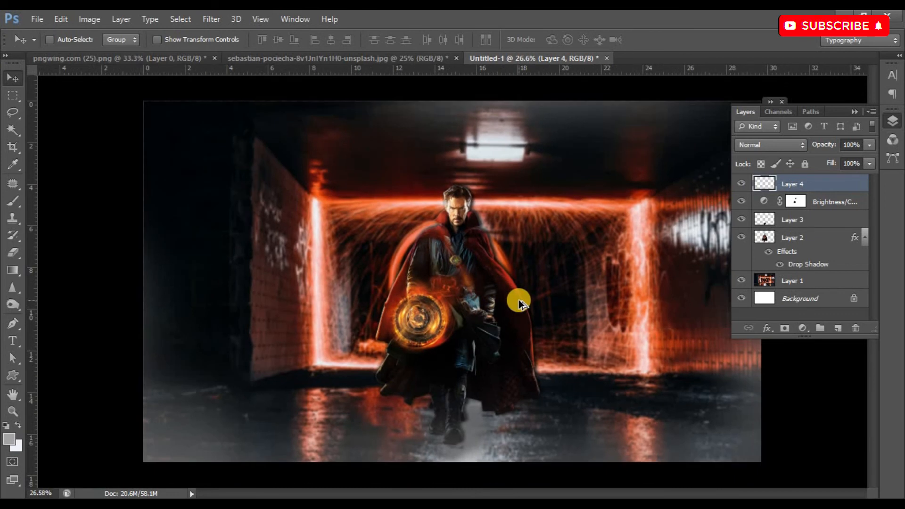
scroll(707, 250, "up", 1)
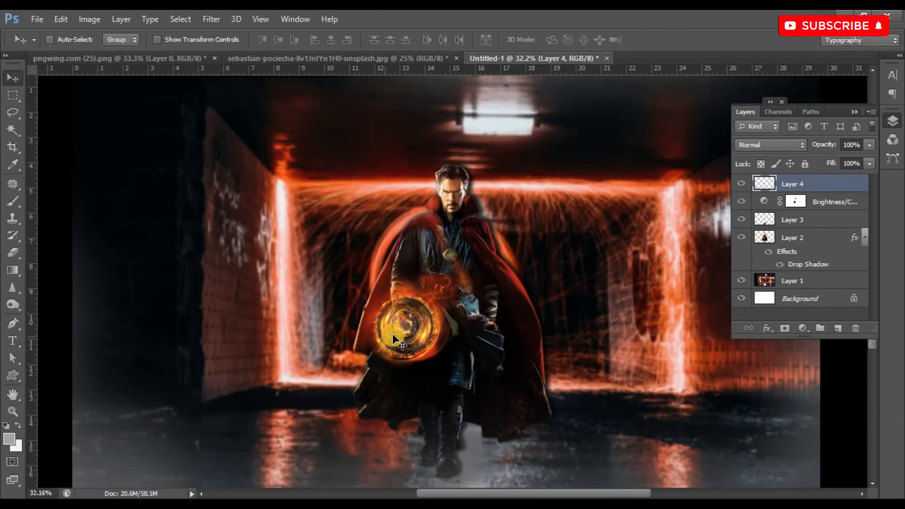
Add a bright orange Solid Color fill layer above the haze layer.
left_click(809, 330)
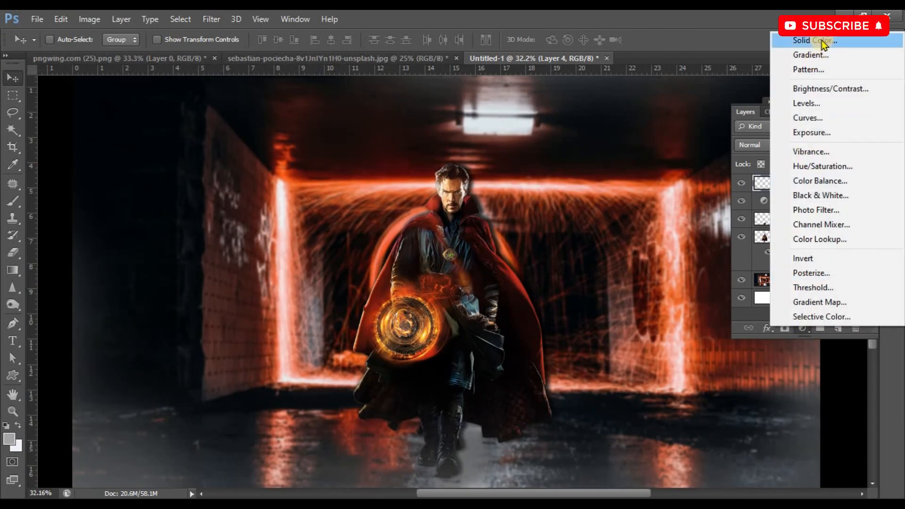
left_click(822, 39)
left_click_drag(765, 325, 765, 321)
left_click_drag(739, 198, 743, 169)
left_click(883, 160)
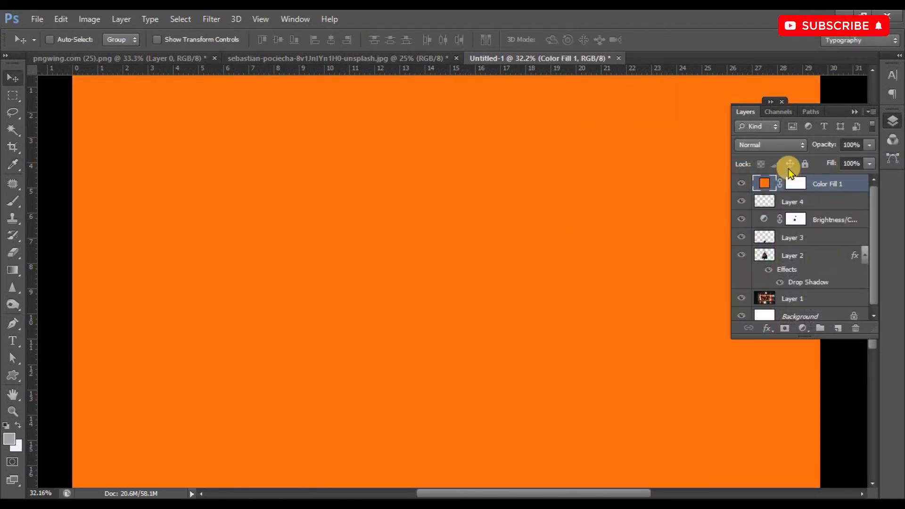
Set the orange fill layer's blend mode to Color and invert its mask to black.
left_click(770, 145)
left_click(749, 477)
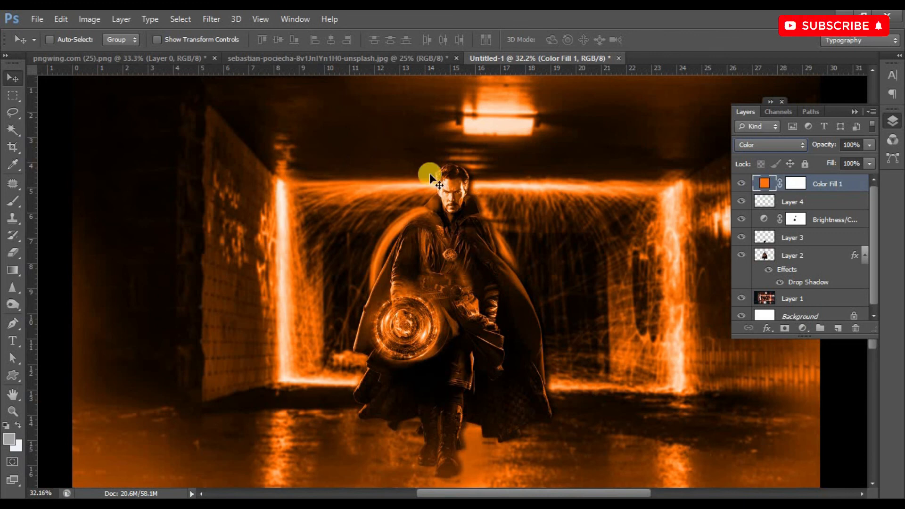
left_click(795, 184)
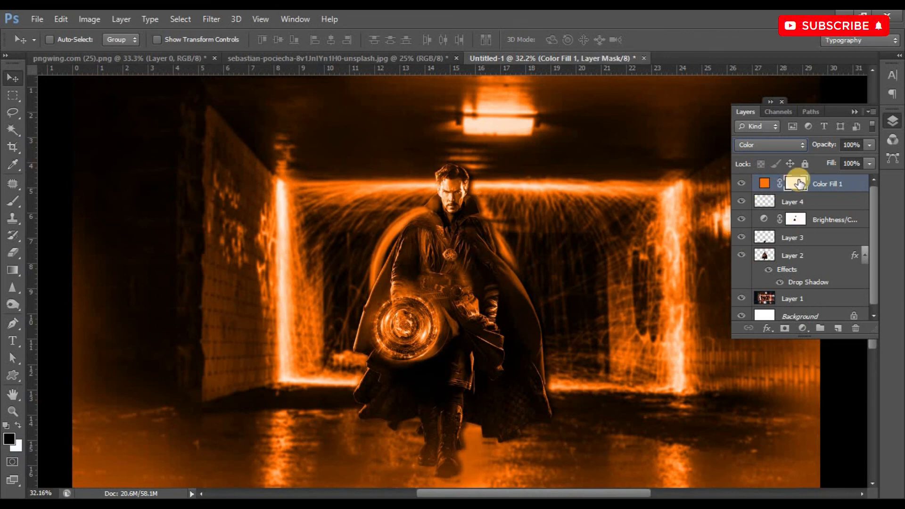
key("ctrl+i")
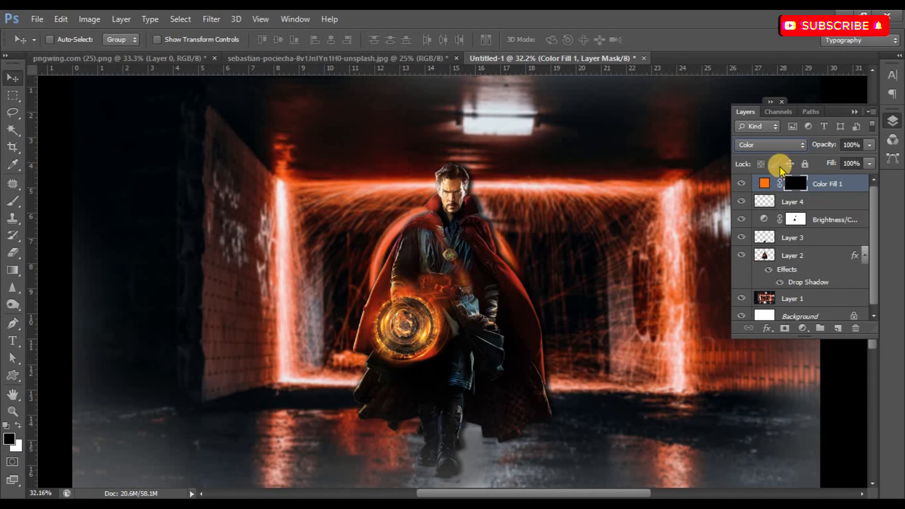
Paint white on the fill's mask with the size 1000 brush at 36% opacity, tinting the glowing tunnel frame, figure and hazy floor orange.
left_click(11, 198)
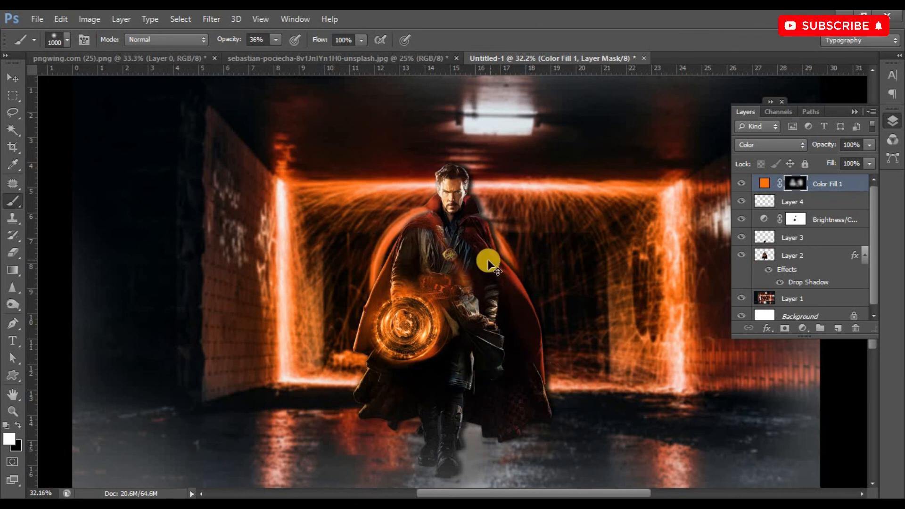
scroll(489, 269, "down", 5)
scroll(141, 396, "up", 2)
left_click(173, 396)
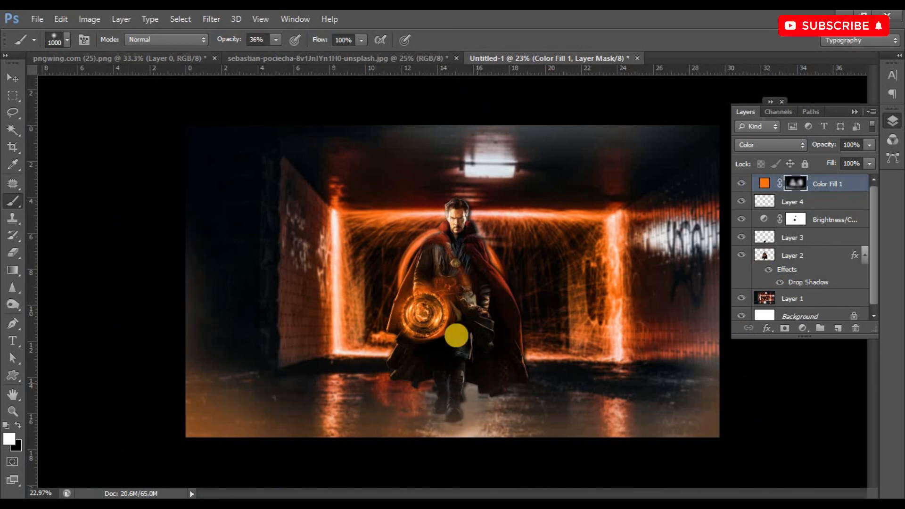
scroll(434, 279, "down", 2)
scroll(441, 283, "up", 4)
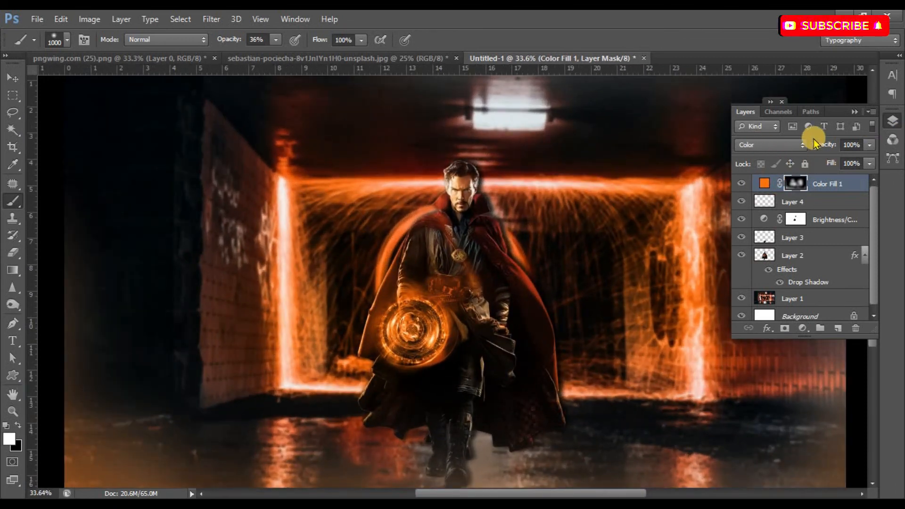
Add a second Brightness/Contrast adjustment layer on top with brightness 11 and contrast 23.
left_click(803, 329)
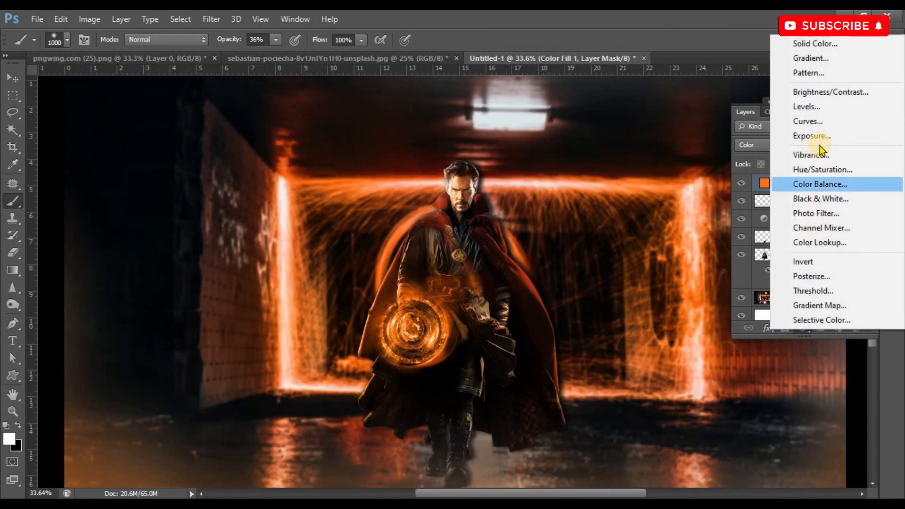
left_click(826, 93)
left_click_drag(679, 185, 683, 185)
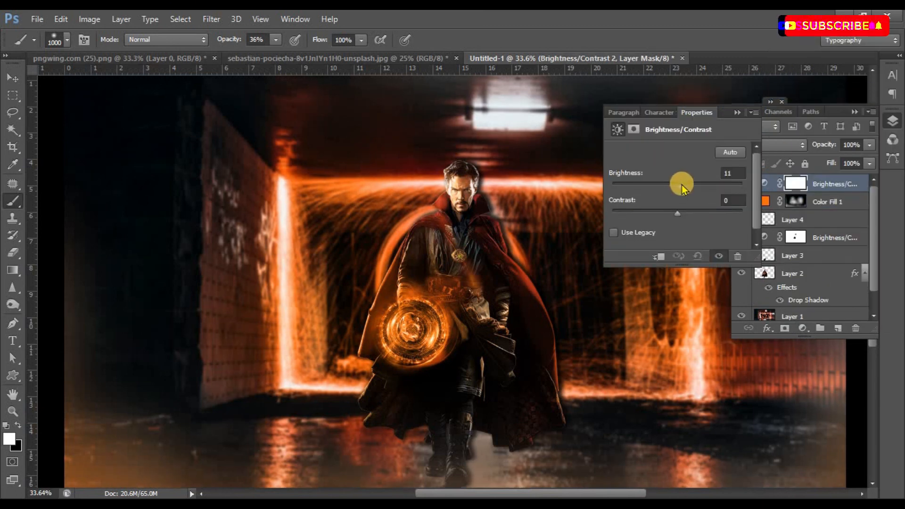
left_click_drag(658, 213, 700, 216)
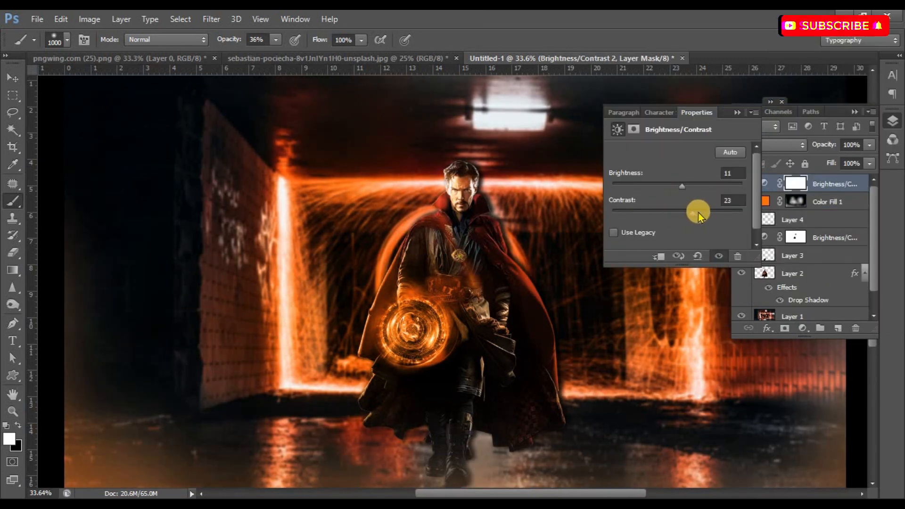
left_click(737, 112)
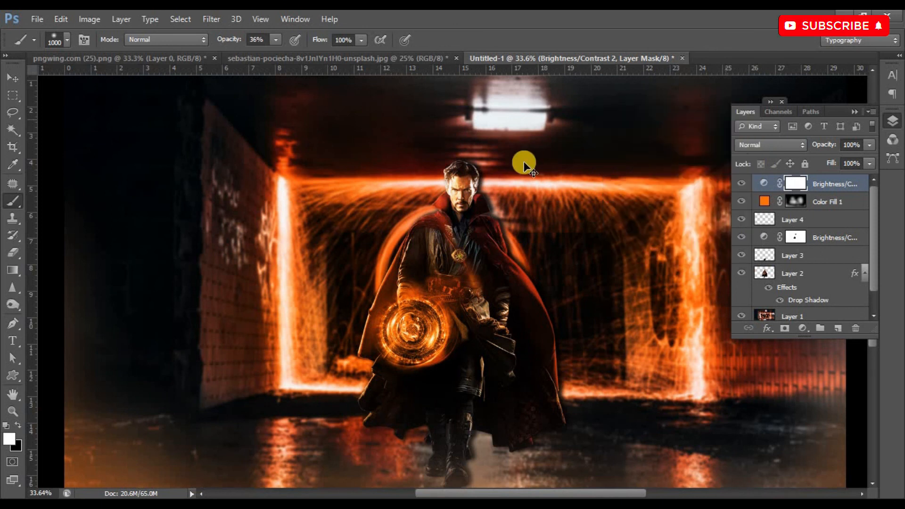
scroll(487, 275, "down", 2)
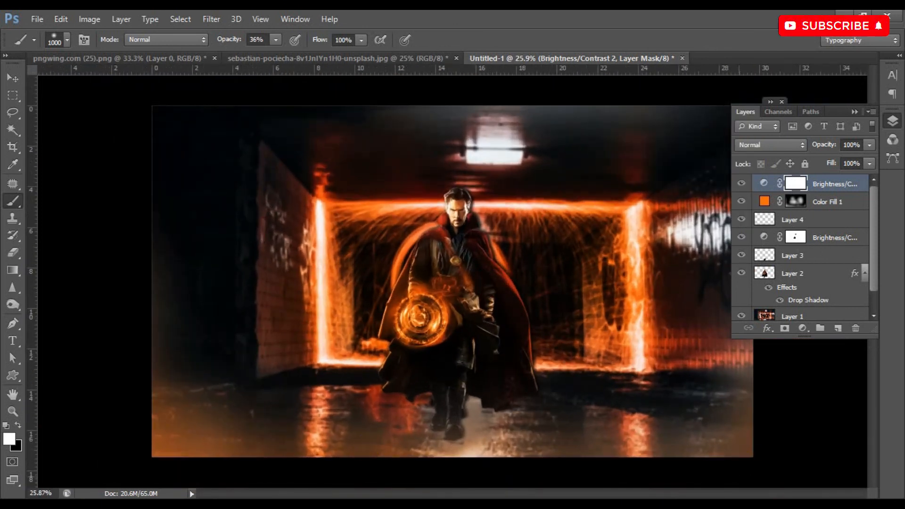